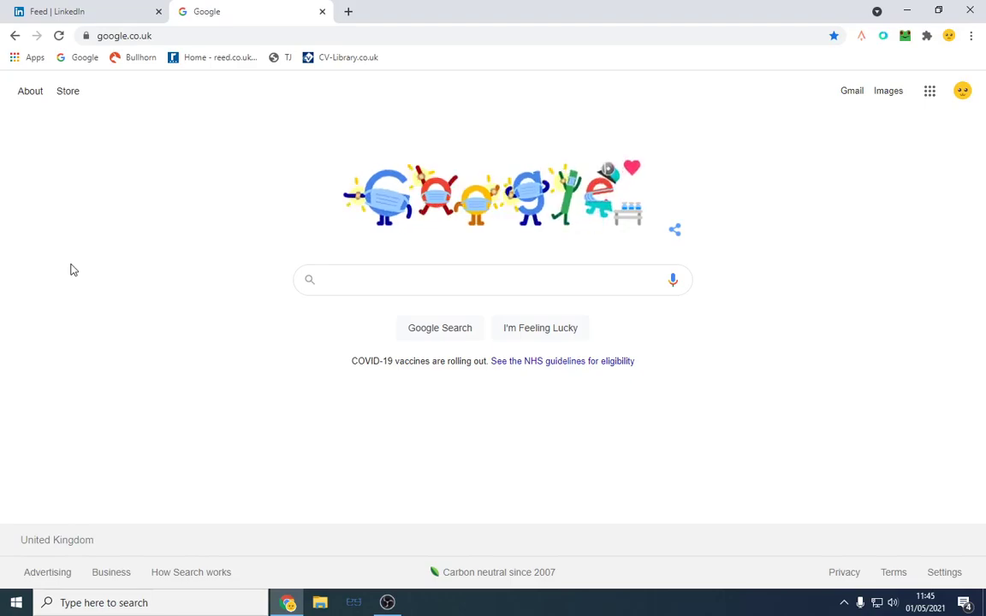
left_click(34, 9)
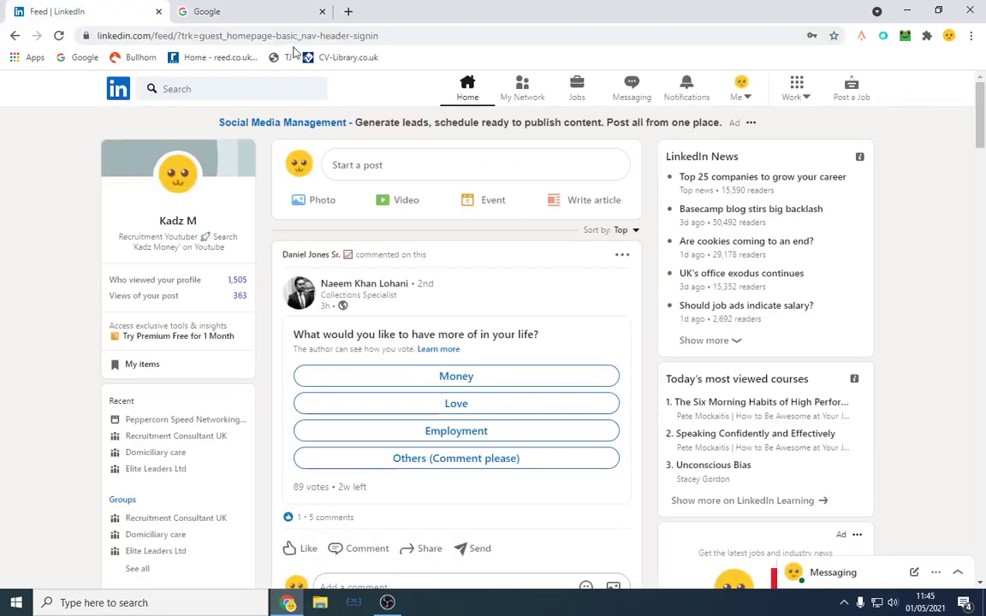
left_click(237, 90)
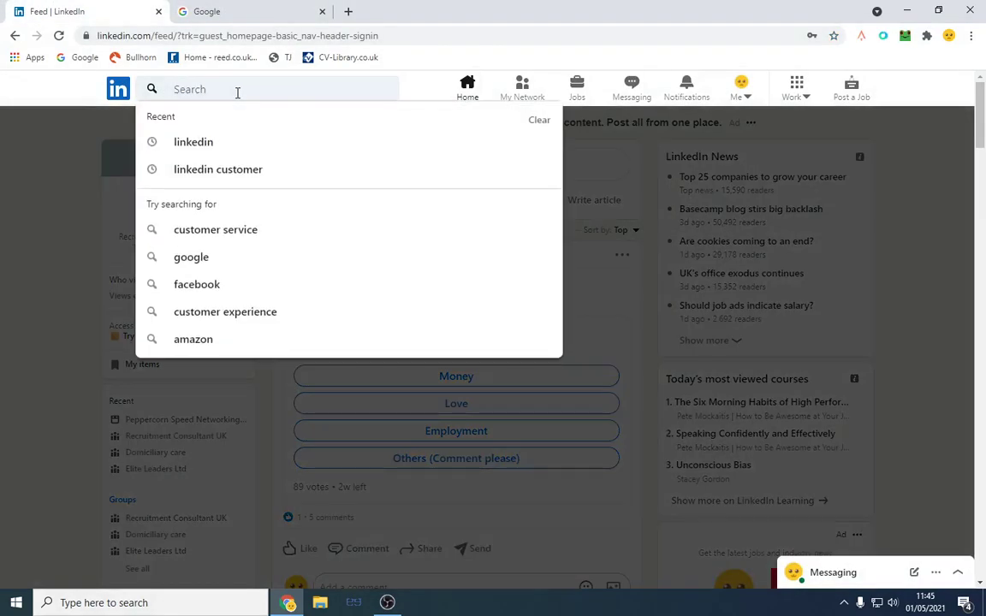
type("@gmail")
key("Return")
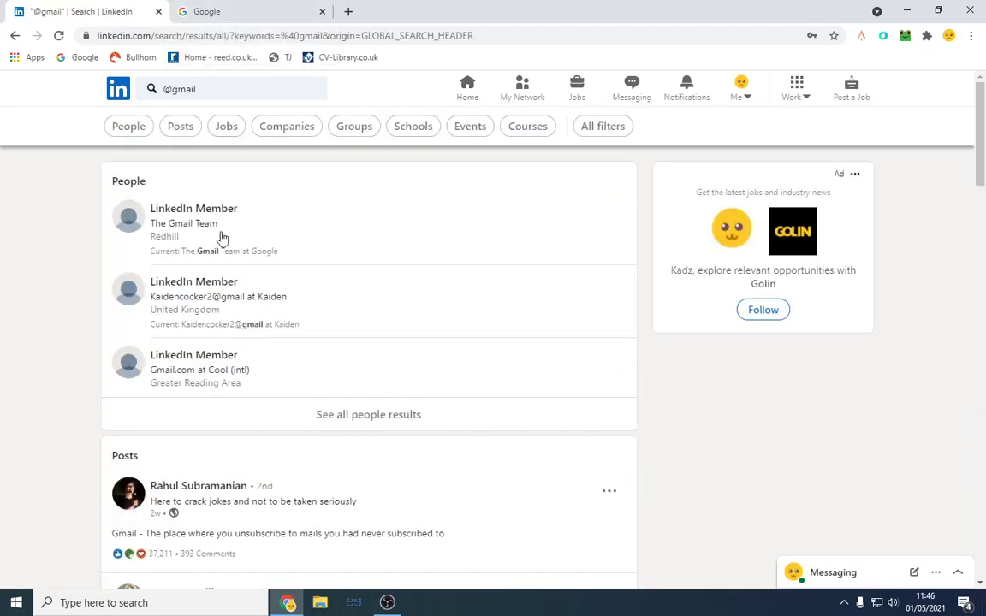
left_click(135, 126)
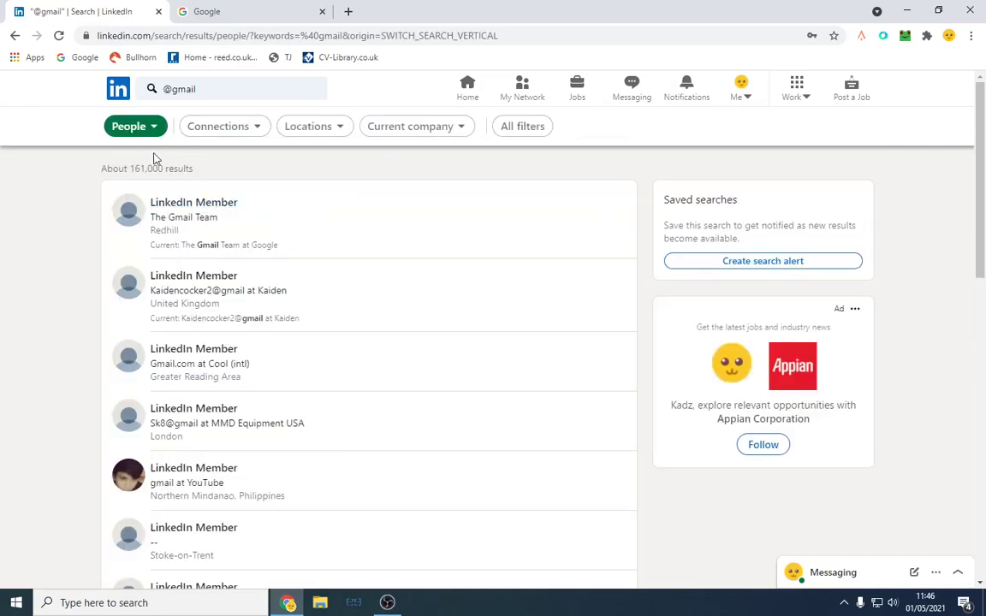
left_click_drag(117, 166, 74, 173)
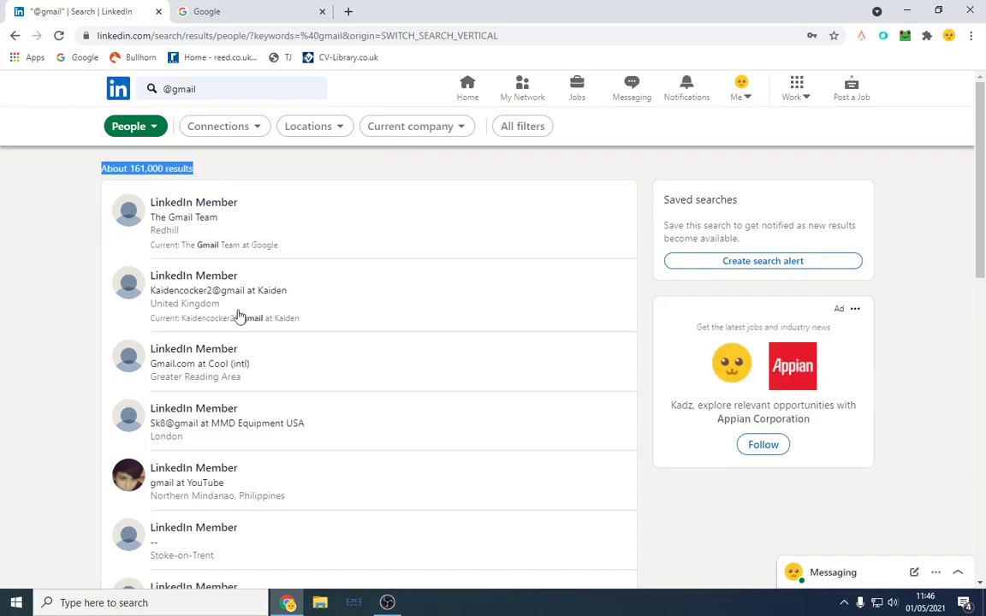
scroll(245, 320, "down", 4)
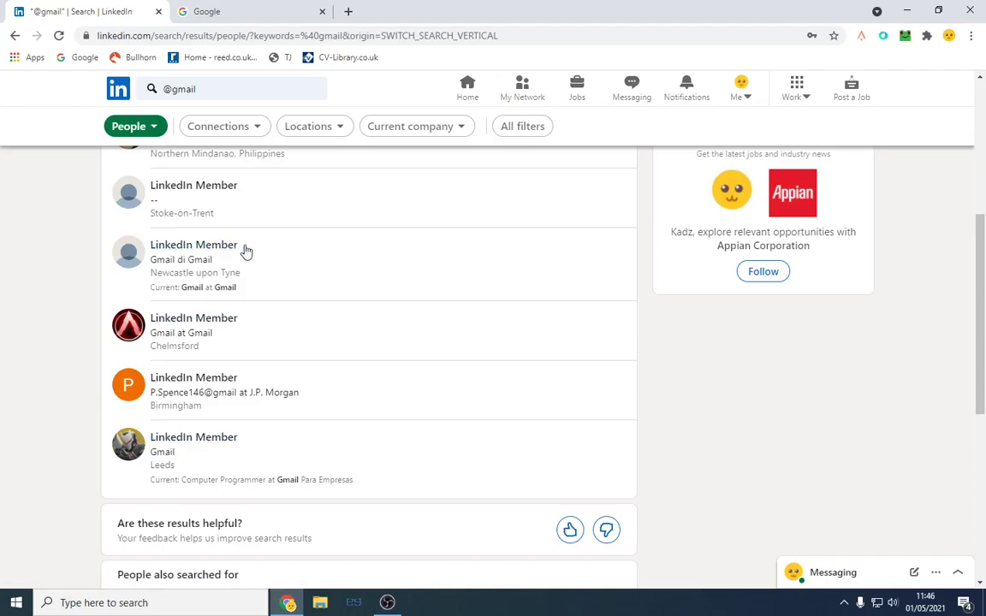
left_click(251, 9)
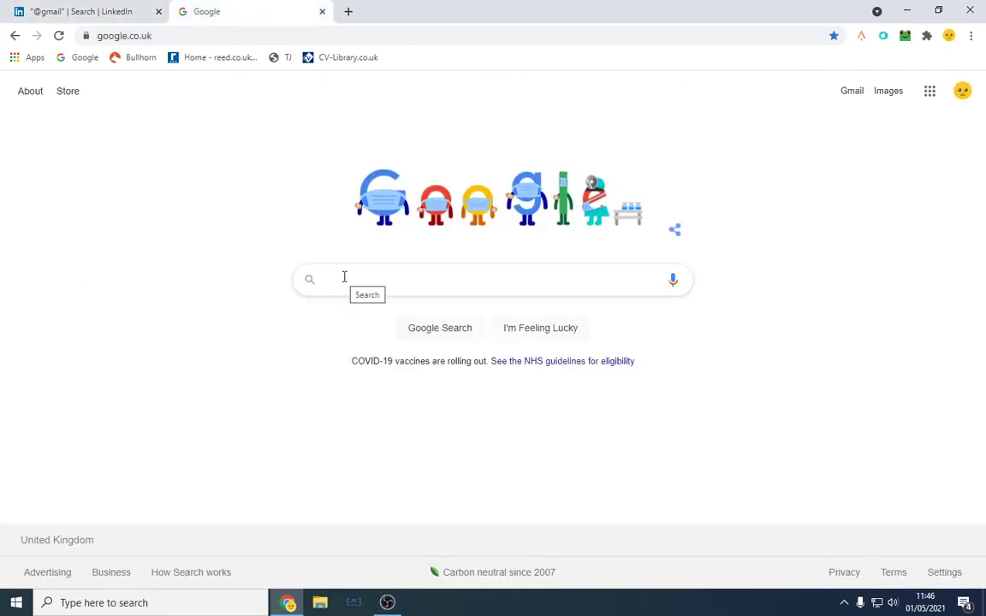
Open the poll author's profile from the LinkedIn home feed and look through it.
left_click(13, 9)
scroll(660, 341, "up", 5)
left_click(467, 96)
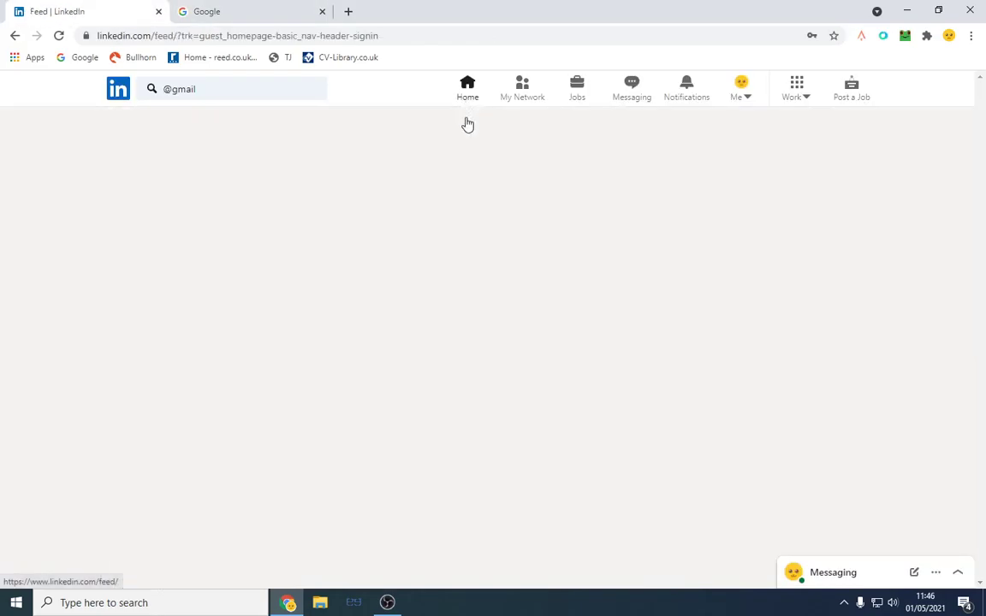
left_click(330, 233)
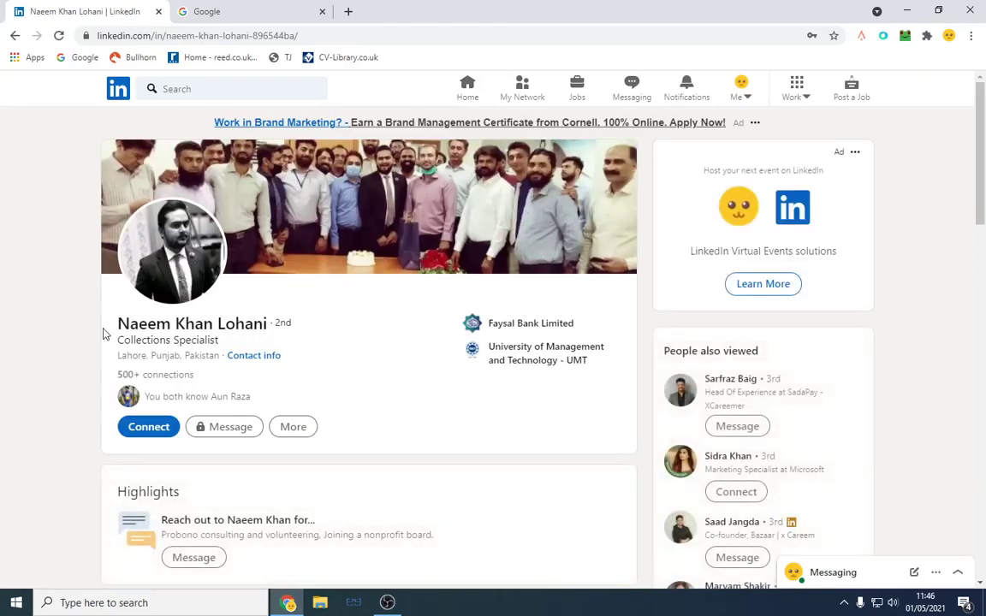
left_click_drag(103, 333, 300, 337)
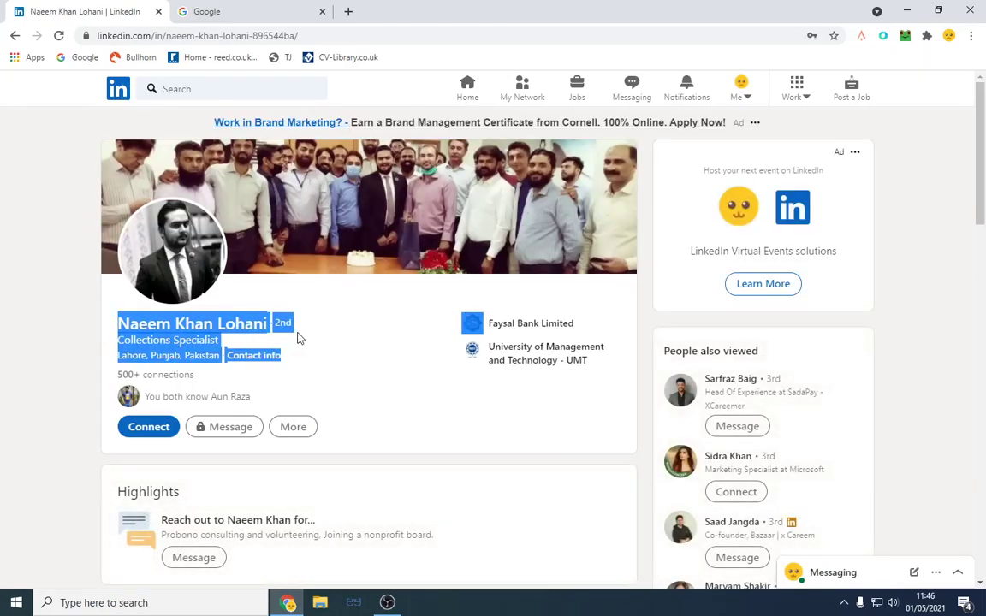
left_click(300, 337)
scroll(363, 319, "down", 4)
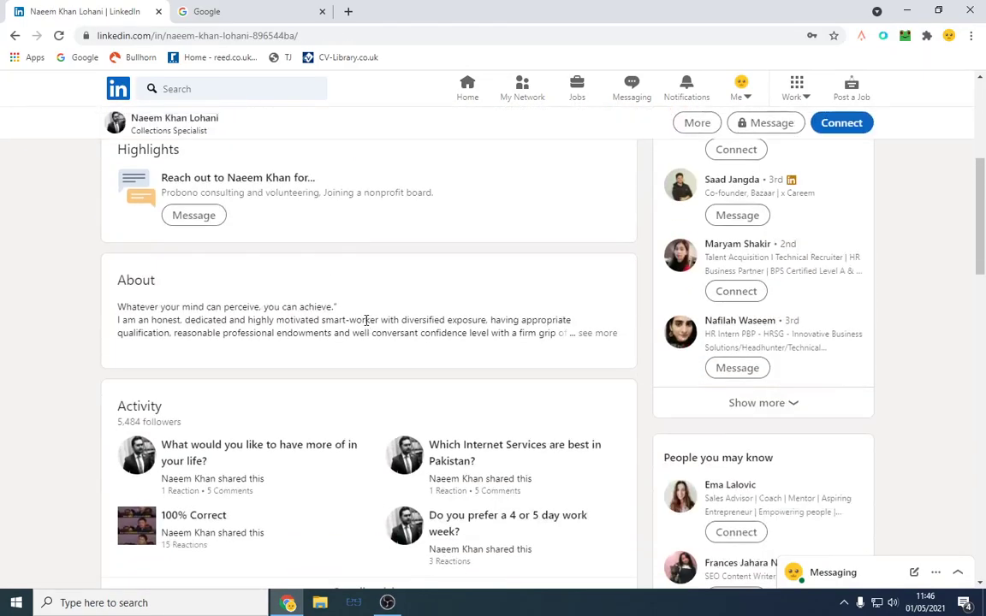
scroll(359, 322, "down", 4)
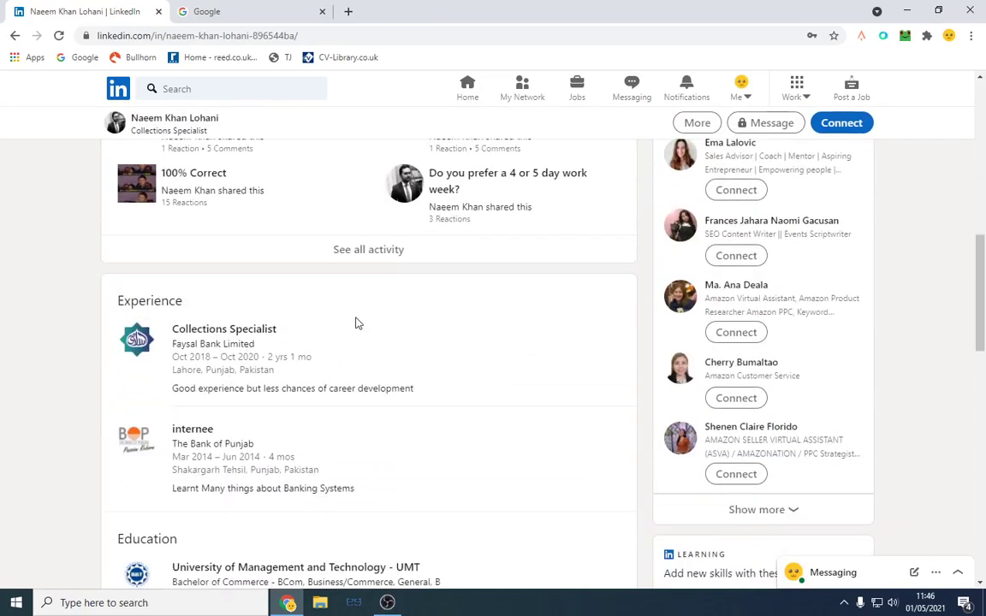
scroll(334, 376, "up", 8)
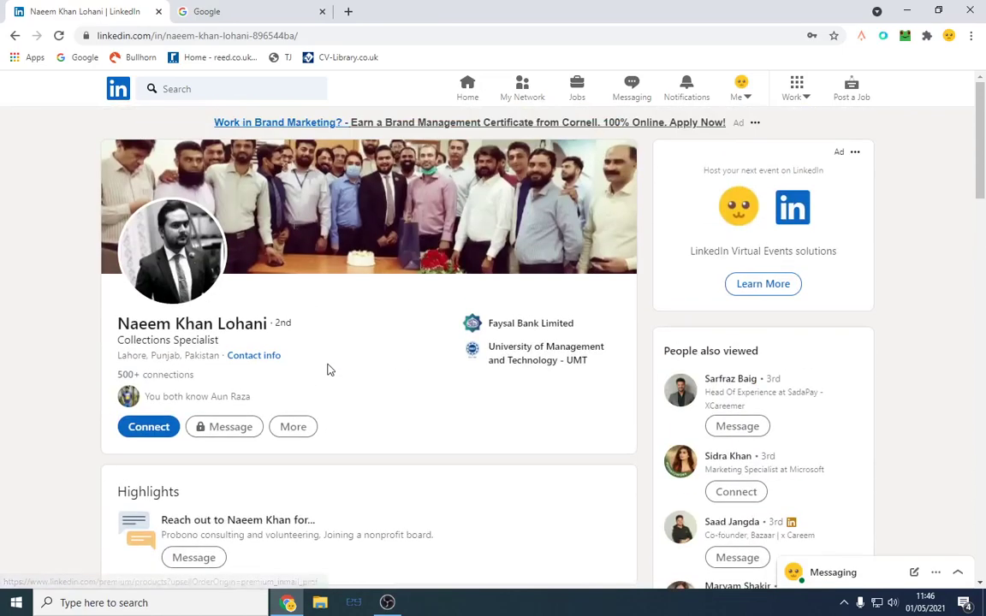
Go back to the LinkedIn home feed, browse it, and reload it at the top.
left_click(467, 89)
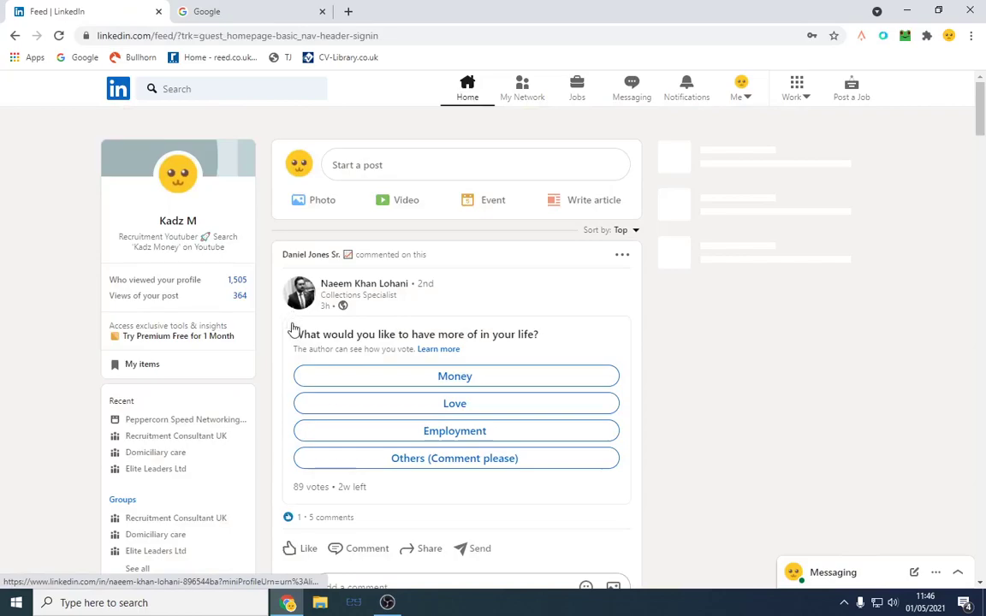
scroll(377, 339, "down", 5)
scroll(357, 363, "down", 3)
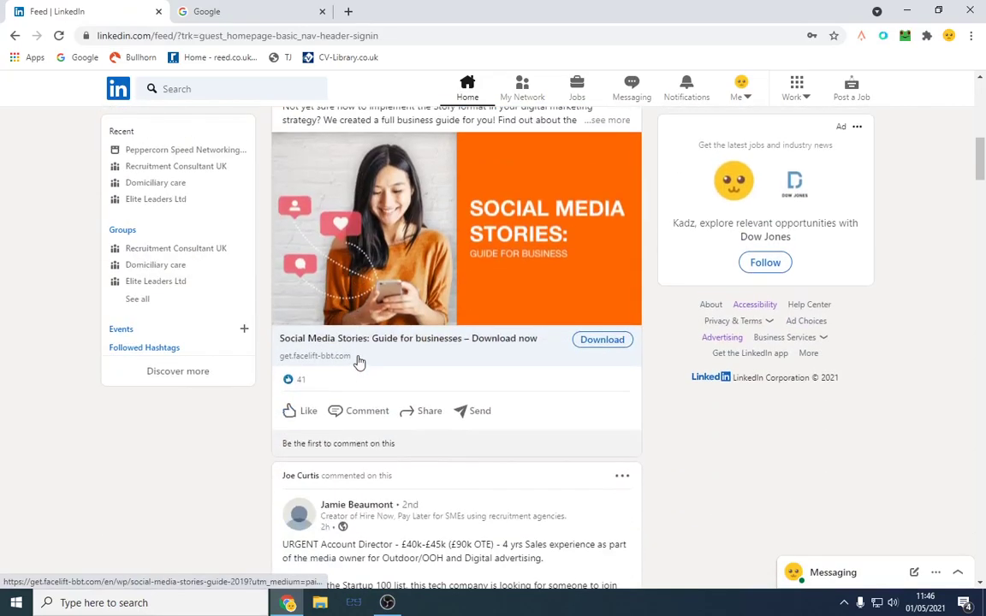
scroll(360, 363, "down", 3)
scroll(398, 394, "down", 3)
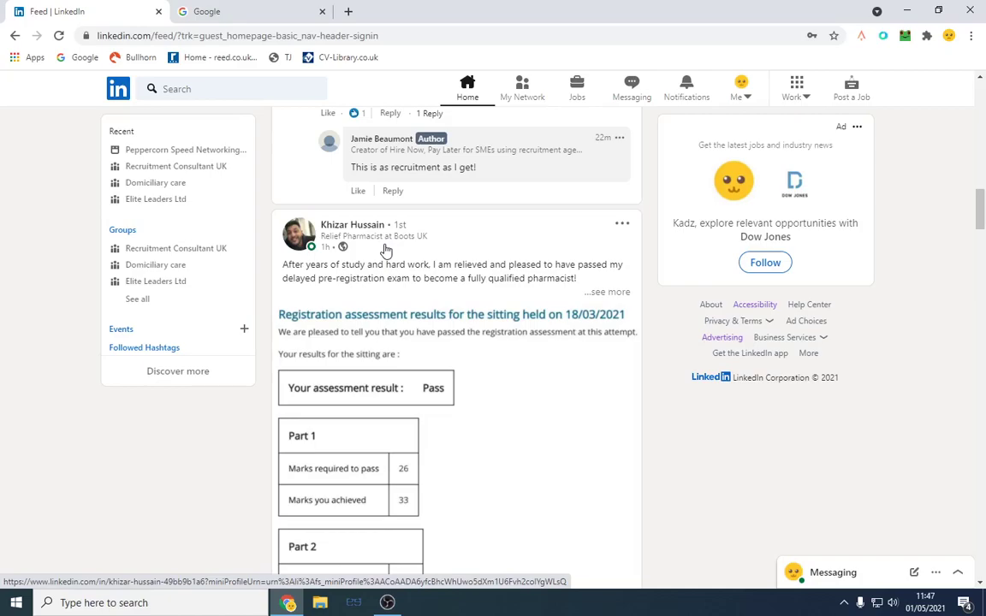
left_click(472, 99)
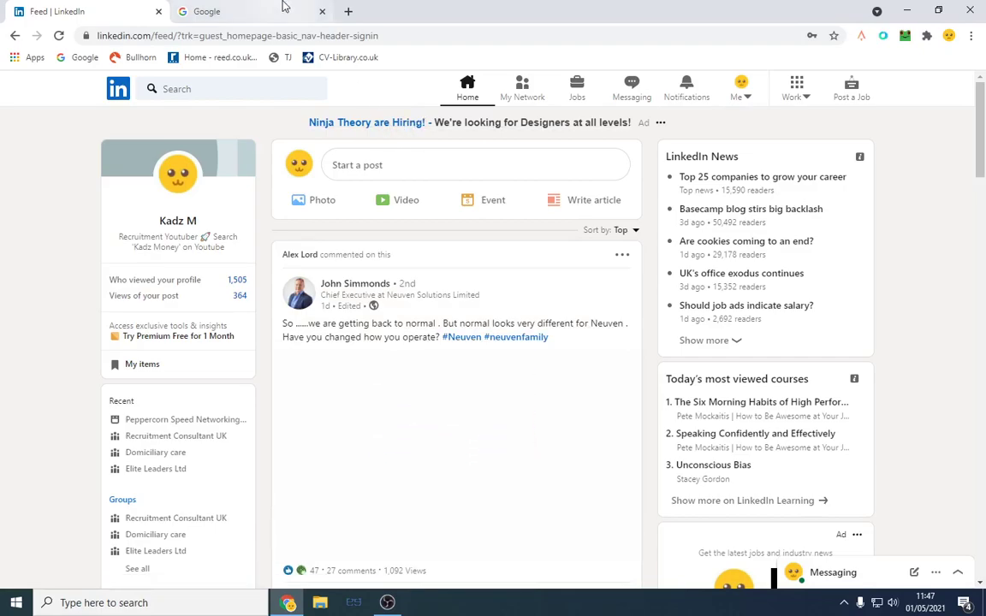
left_click(257, 9)
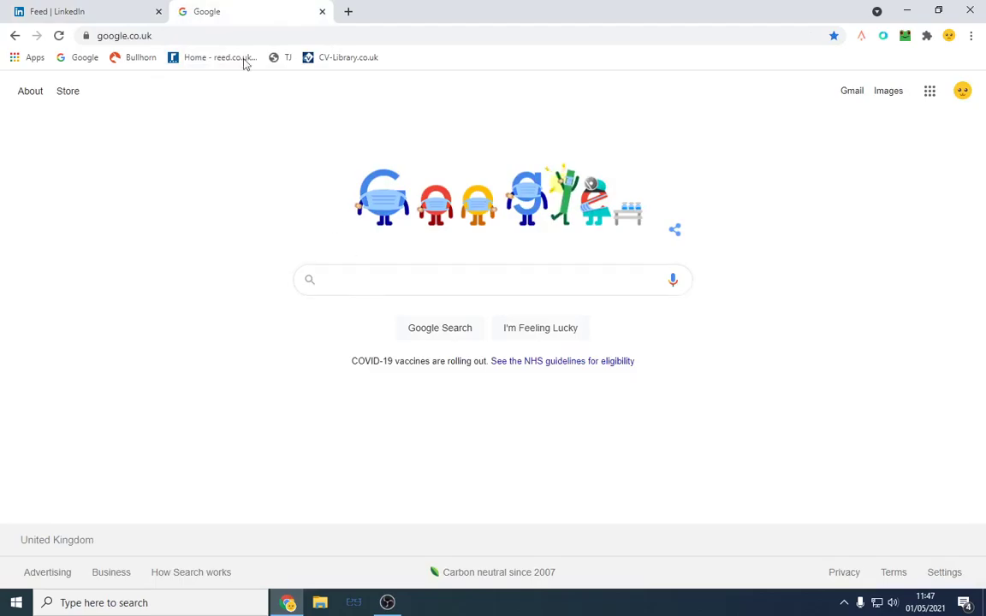
left_click(137, 8)
left_click(256, 11)
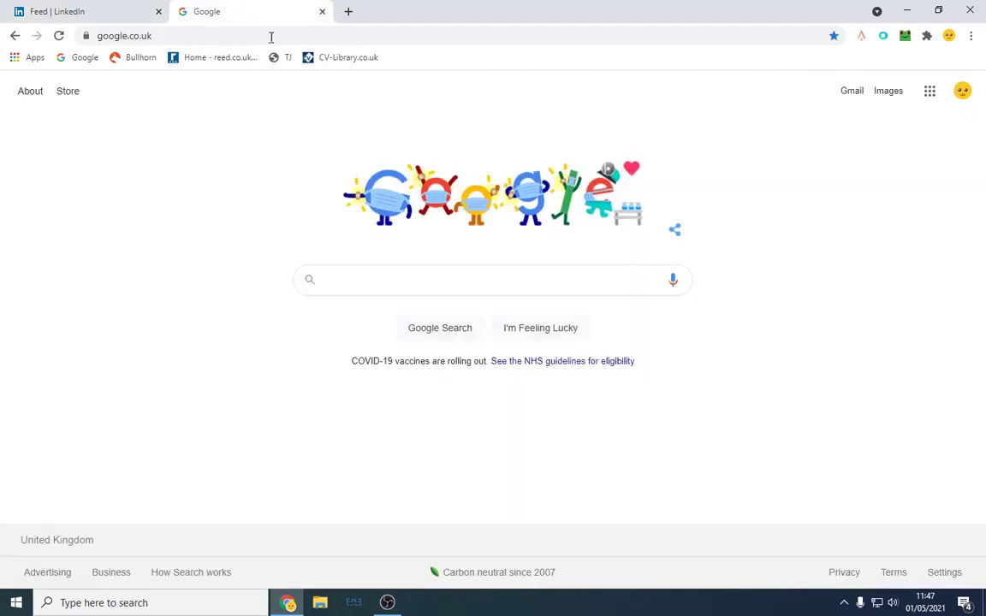
left_click(360, 283)
type("site")
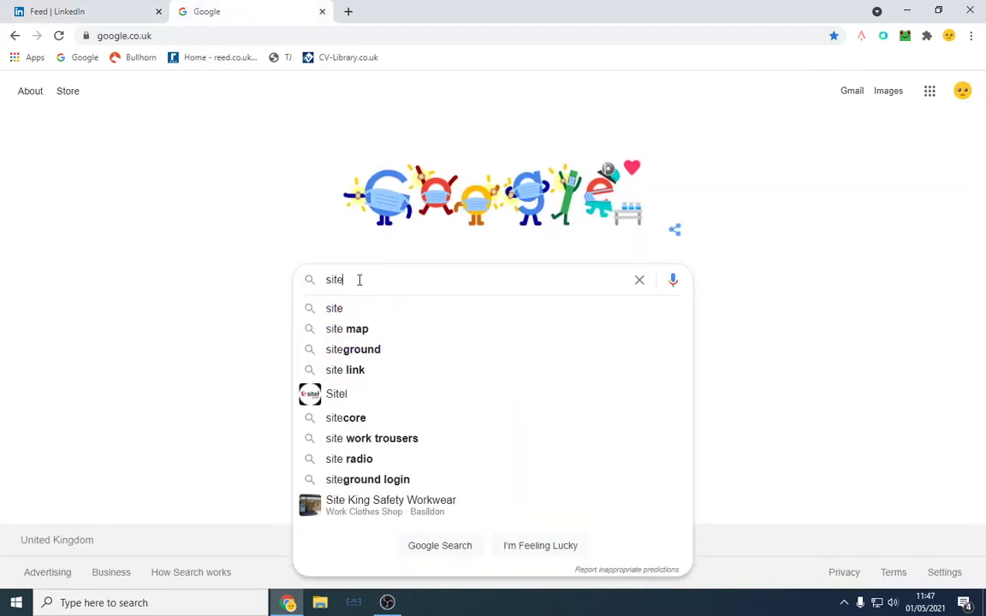
key("BackSpace")
type(":")
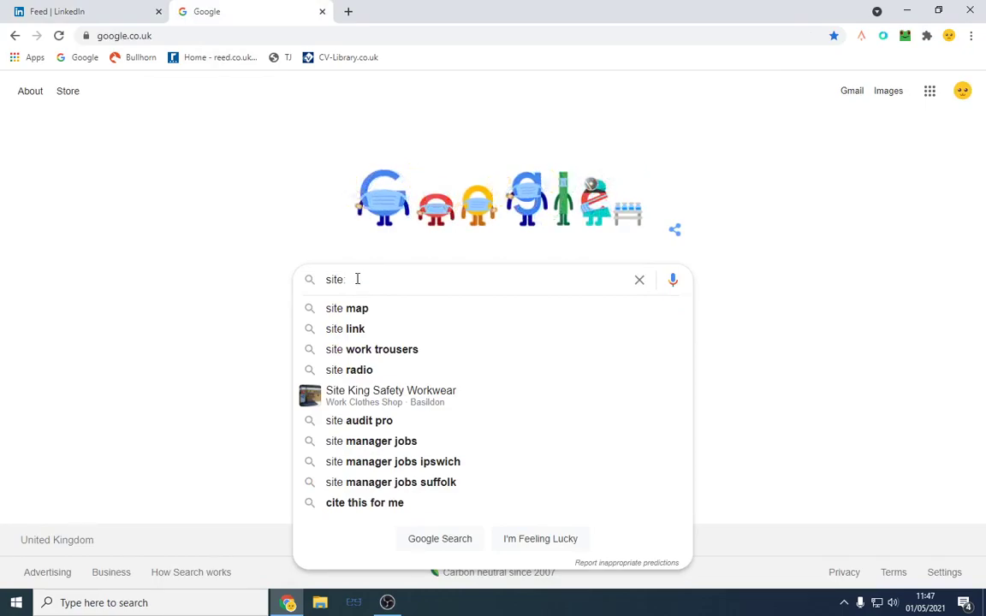
type("linkedin.")
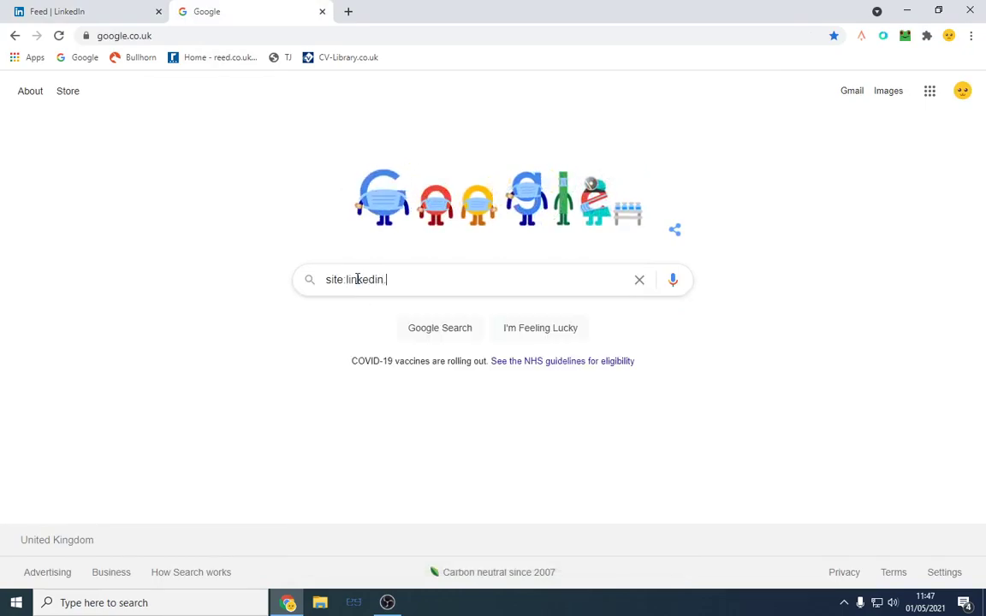
type("com \"accou")
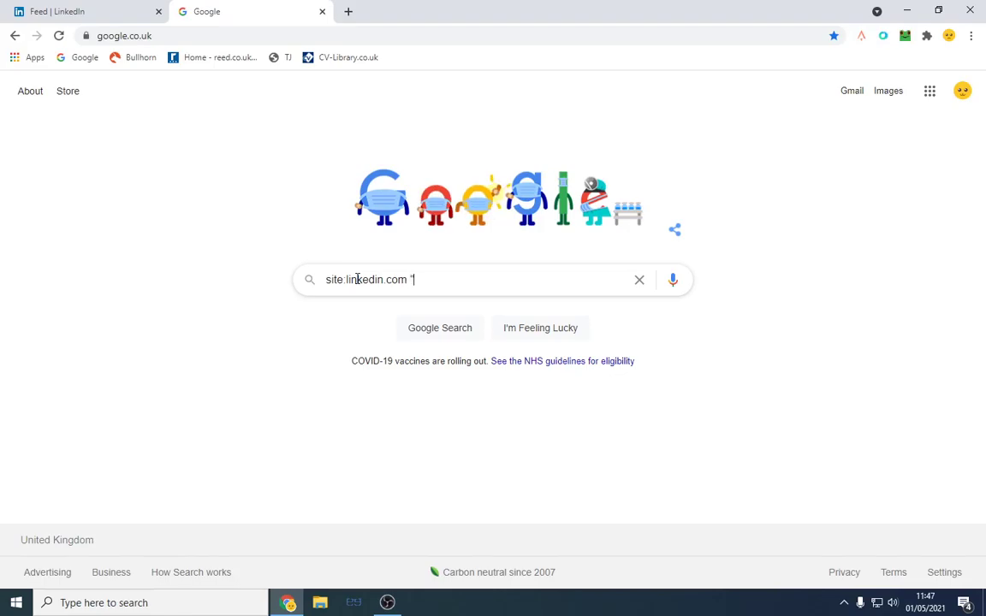
type("nta")
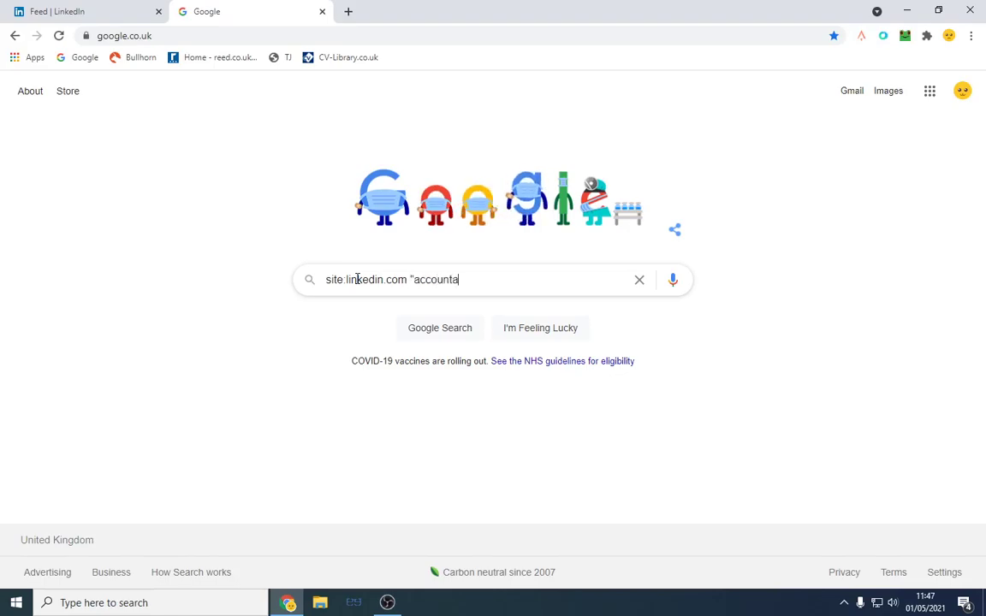
type("nt\" London")
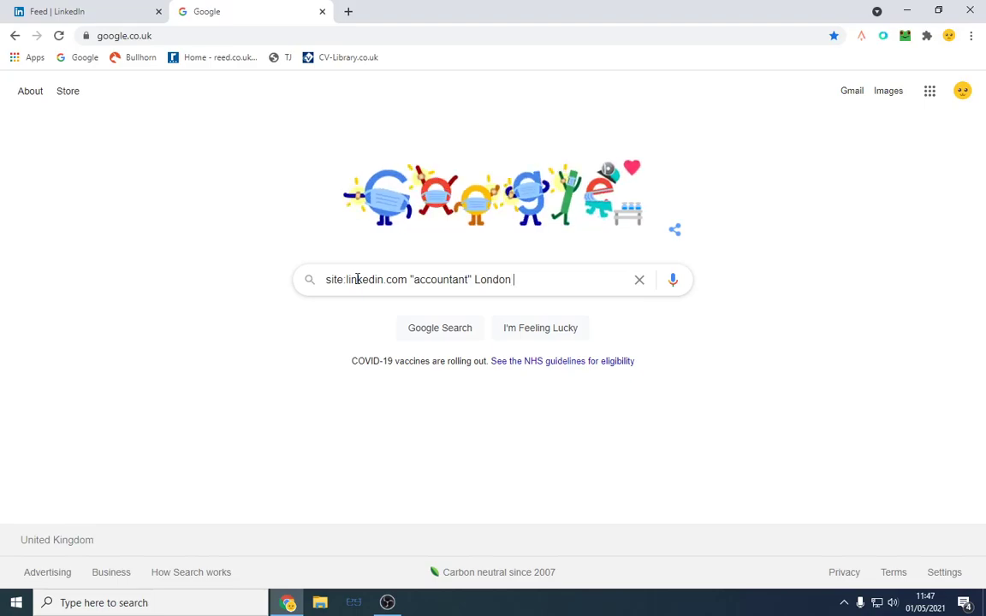
type("@gmail.com")
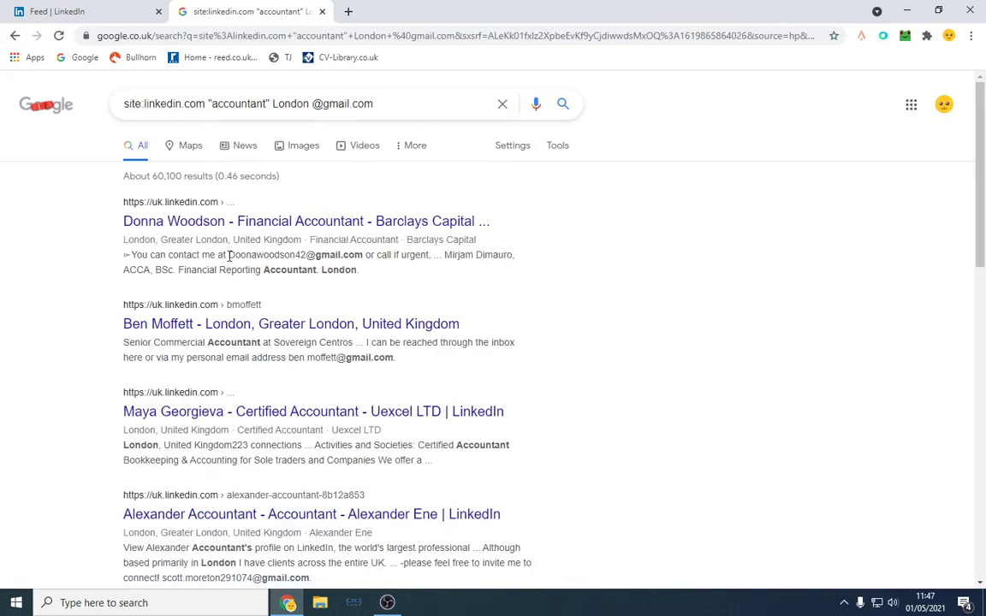
Highlight the personal gmail addresses shown in the first result snippets.
left_click_drag(230, 255, 359, 250)
scroll(363, 254, "down", 3)
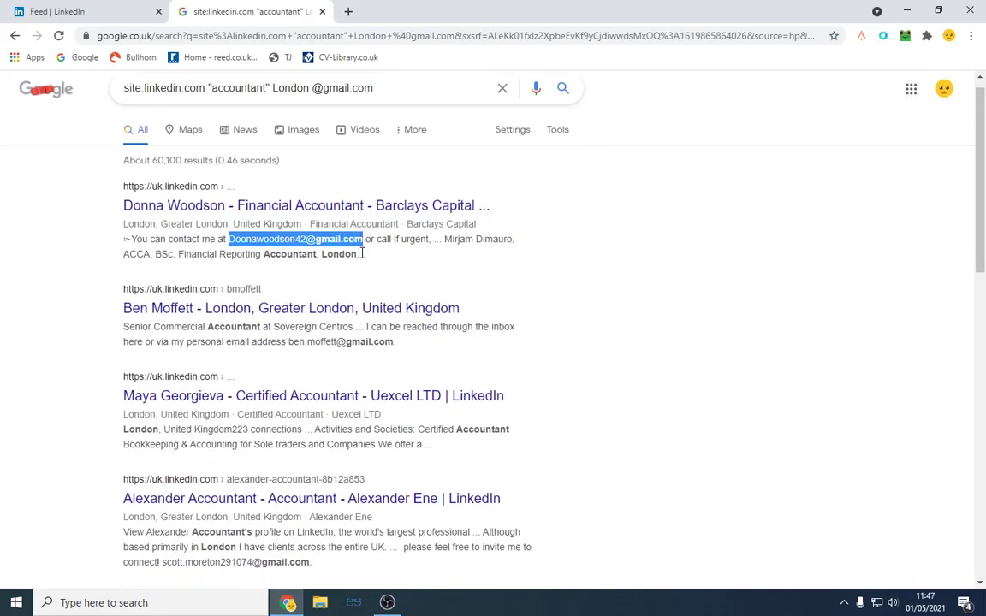
left_click_drag(280, 220, 390, 221)
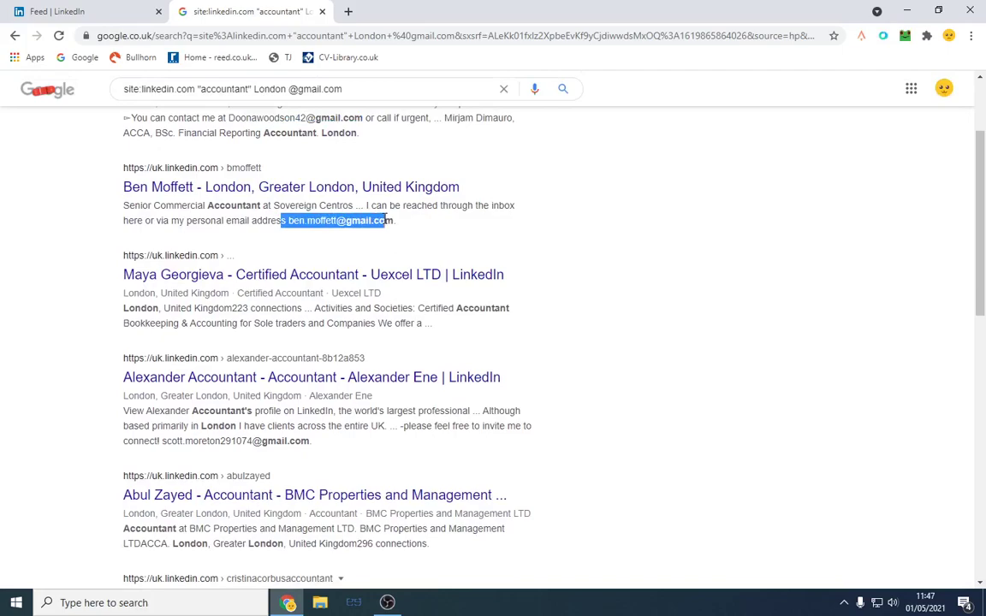
left_click_drag(189, 218, 386, 220)
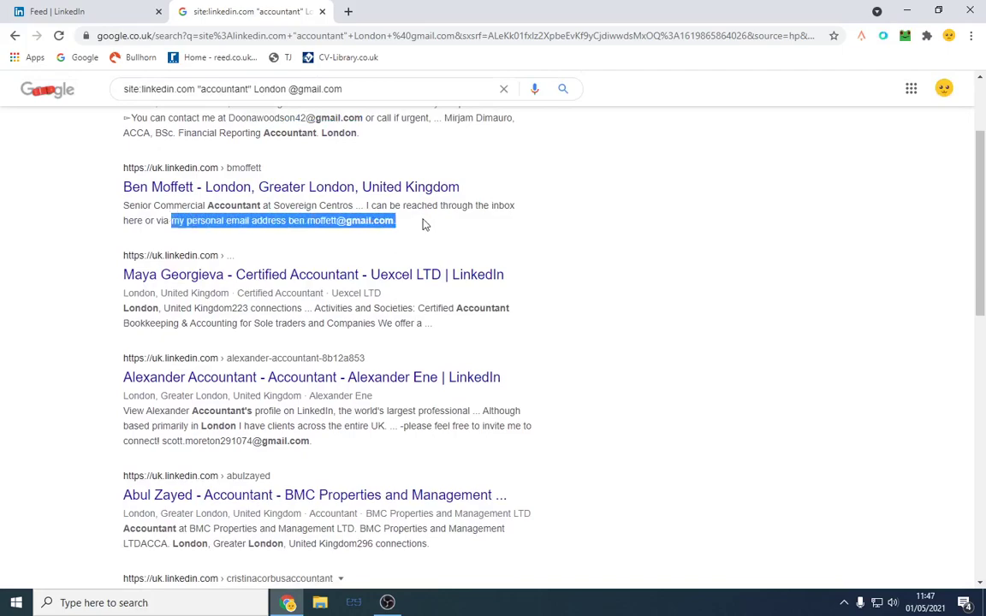
left_click(420, 236)
scroll(359, 310, "down", 3)
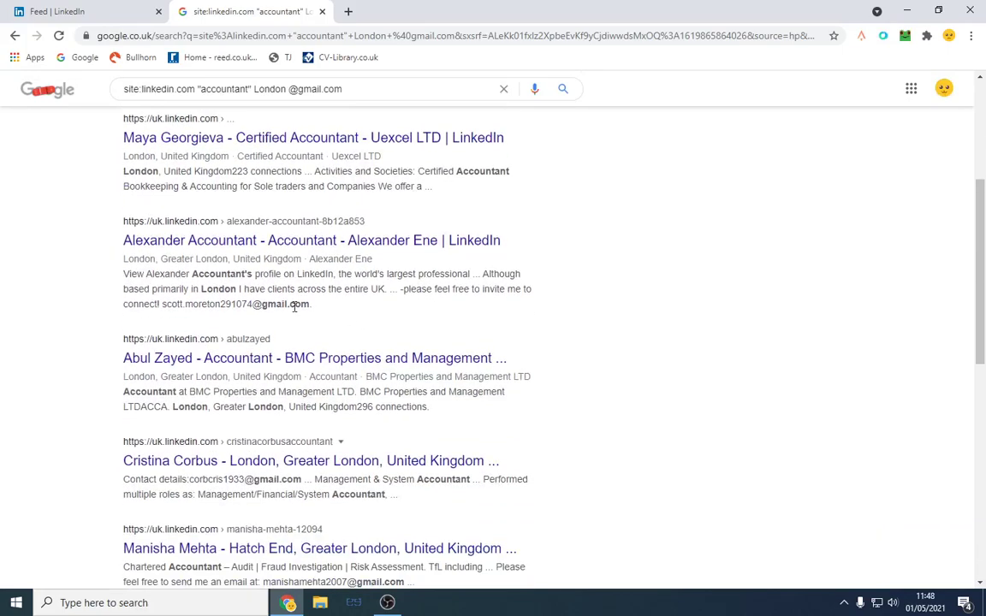
left_click_drag(163, 306, 321, 312)
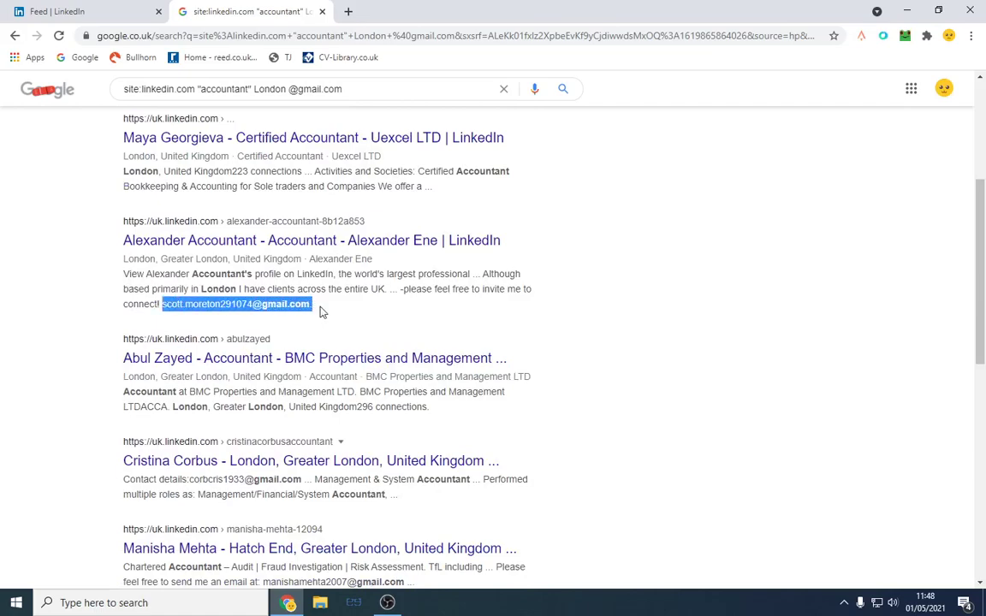
left_click(321, 311)
Highlight a further contact gmail address, then the total result count at the top.
scroll(323, 311, "down", 3)
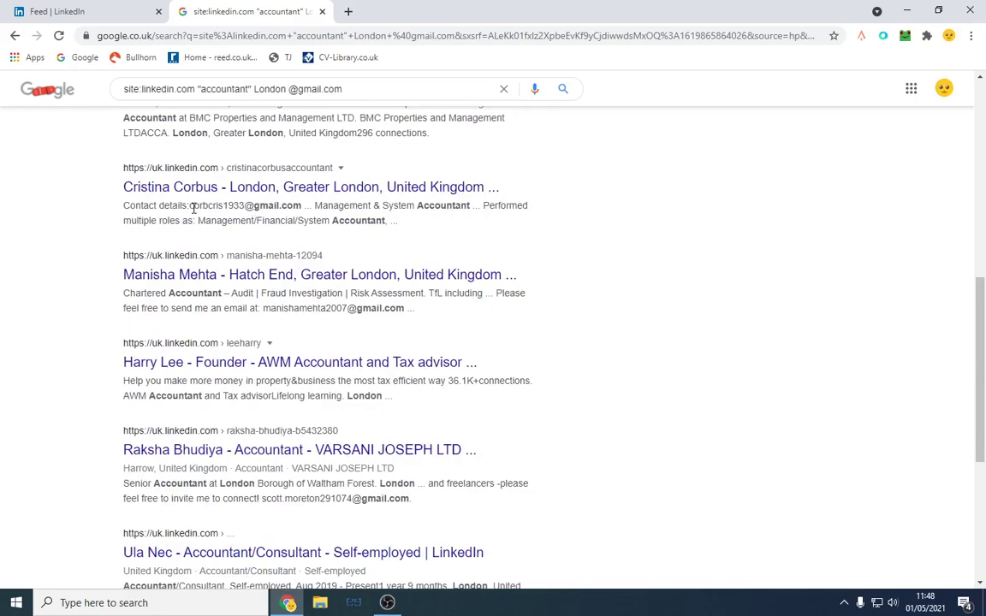
left_click_drag(193, 207, 304, 206)
left_click(331, 218)
scroll(263, 281, "up", 5)
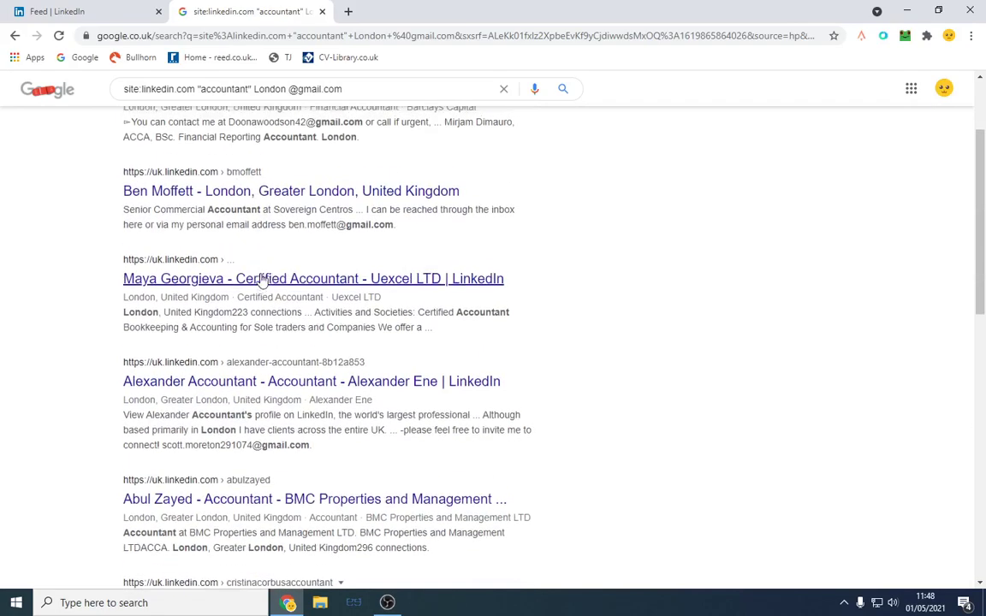
scroll(263, 280, "up", 2)
left_click_drag(156, 175, 258, 192)
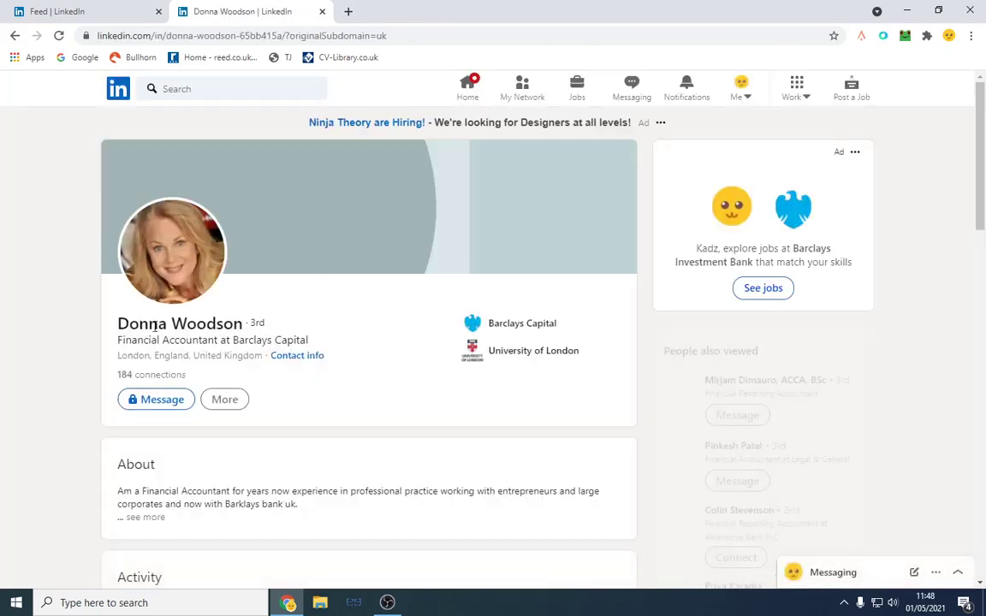
Save the accountant's profile as a PDF, Profile (13).pdf, and review it.
scroll(580, 338, "down", 3)
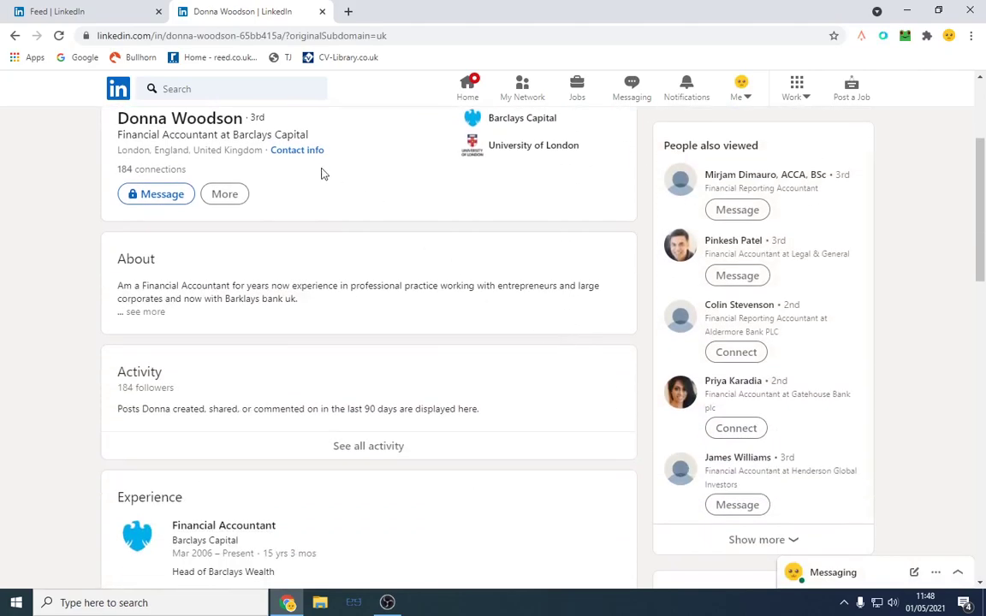
left_click(224, 195)
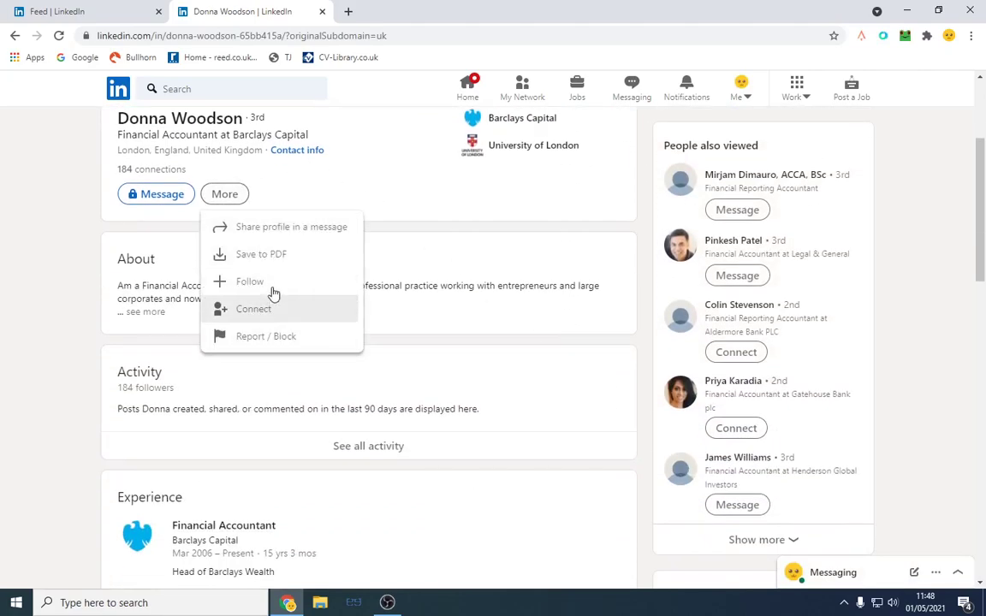
left_click(264, 253)
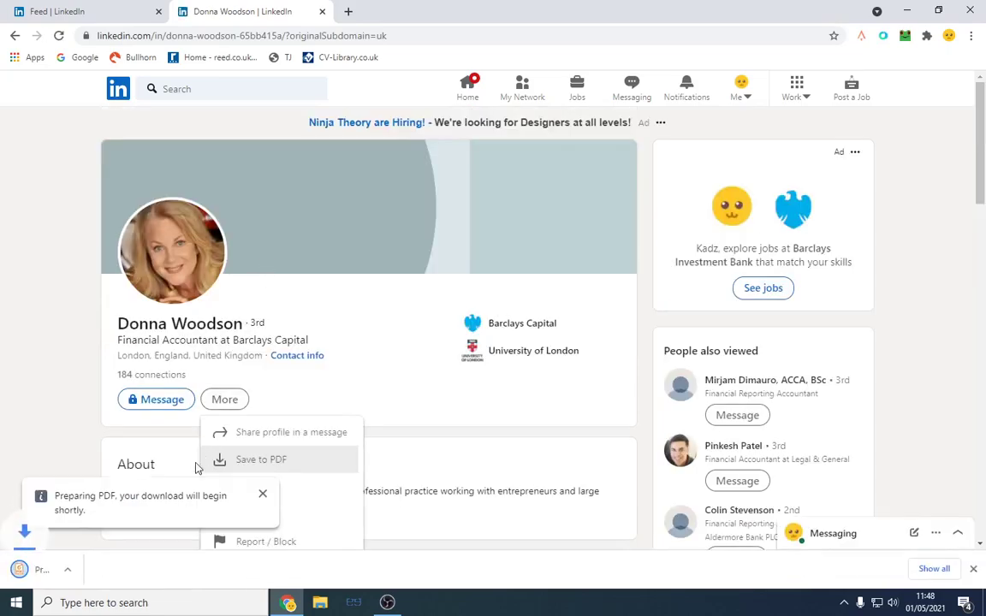
left_click(67, 570)
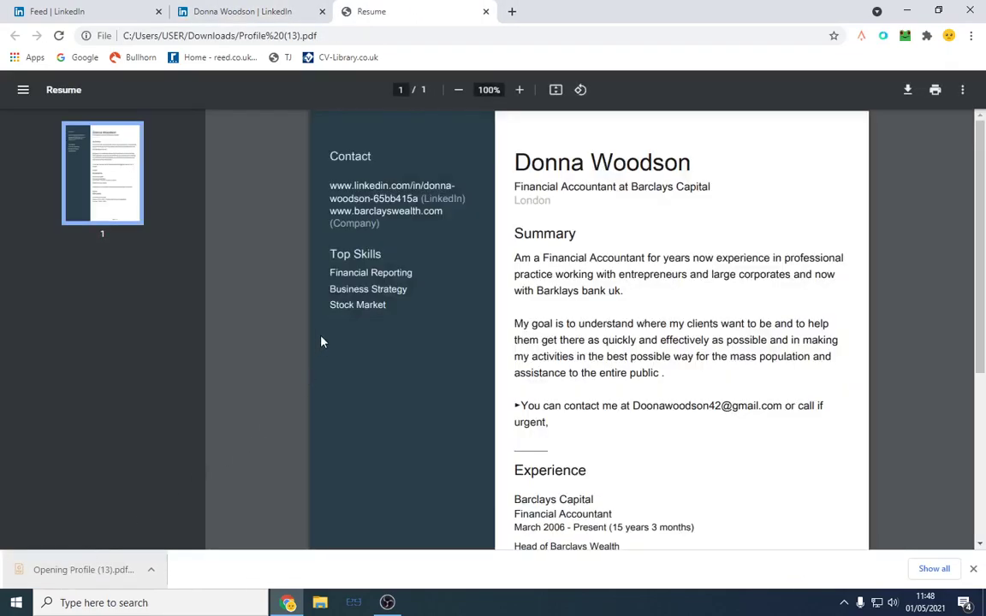
scroll(599, 325, "down", 4)
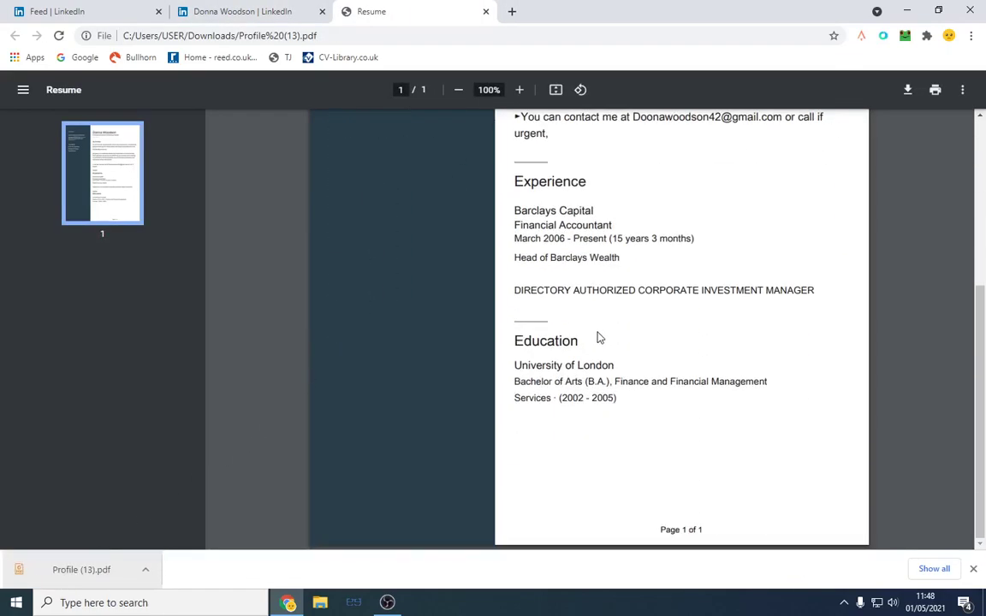
scroll(570, 340, "up", 4)
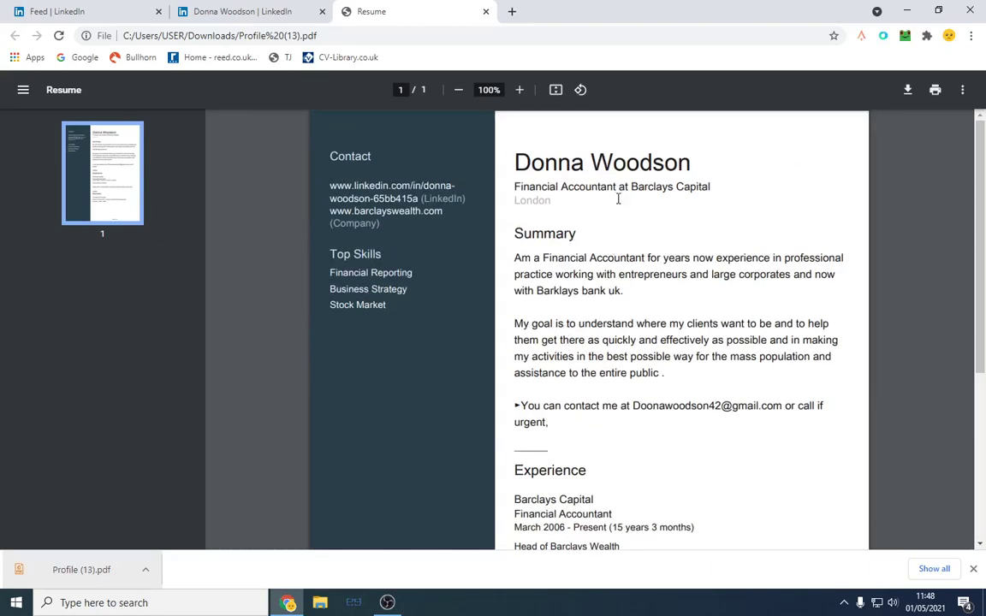
left_click(486, 12)
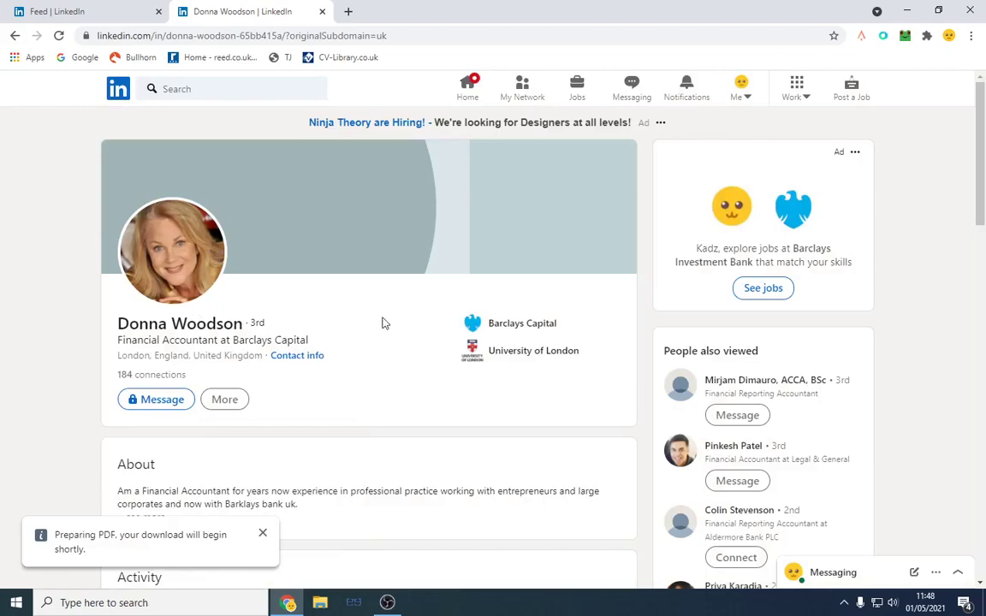
Expand the About section and highlight the personal contact email it contains.
scroll(386, 317, "down", 8)
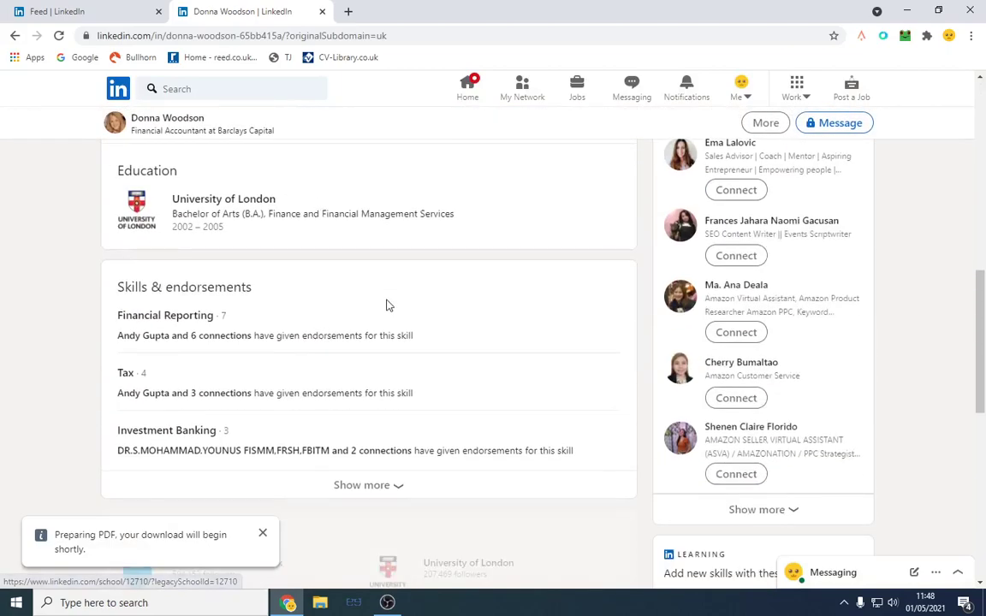
scroll(385, 305, "down", 3)
scroll(380, 302, "up", 15)
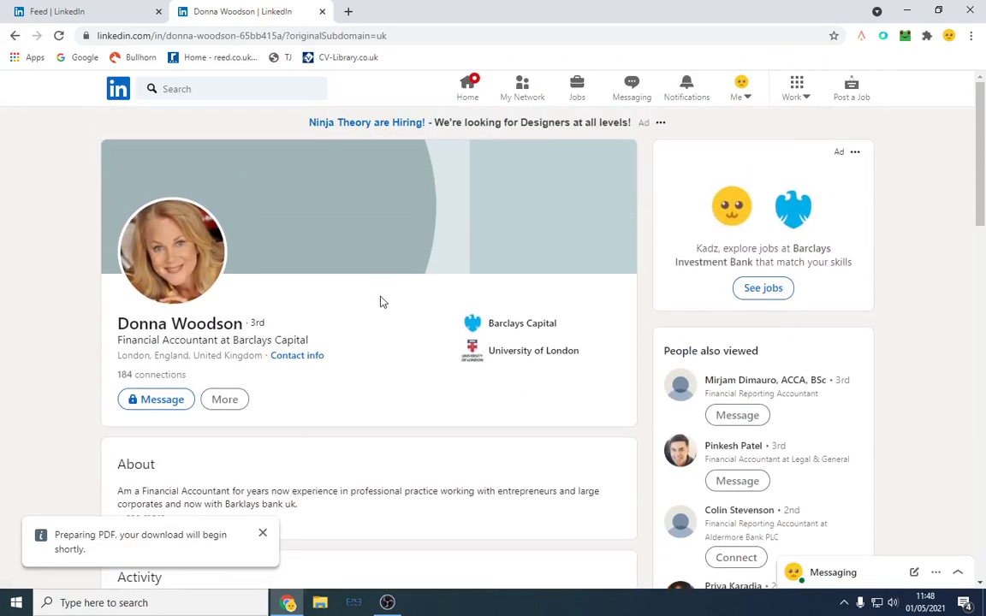
scroll(235, 284, "down", 2)
left_click(157, 315)
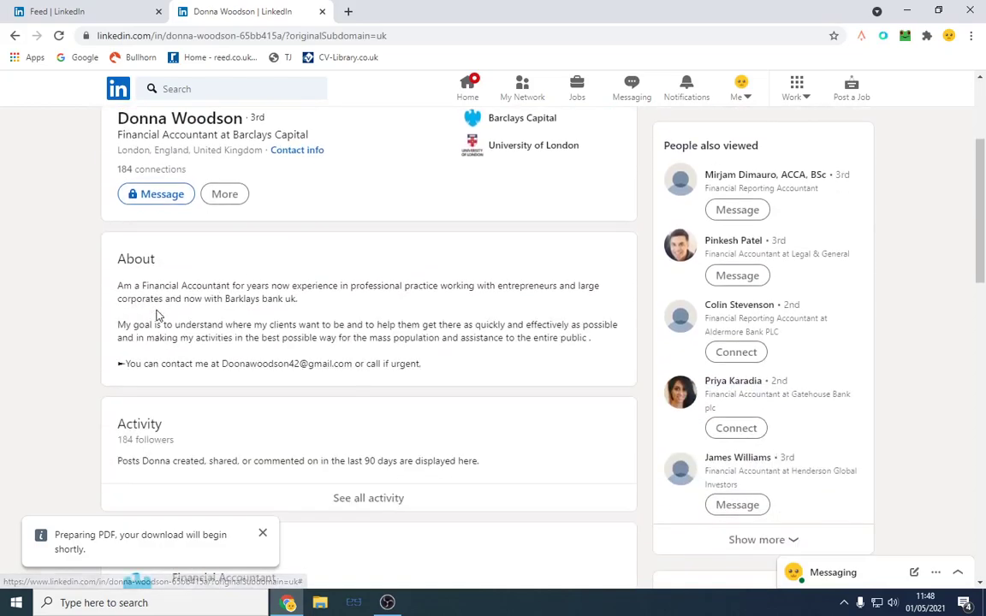
left_click_drag(223, 363, 351, 363)
left_click(391, 355)
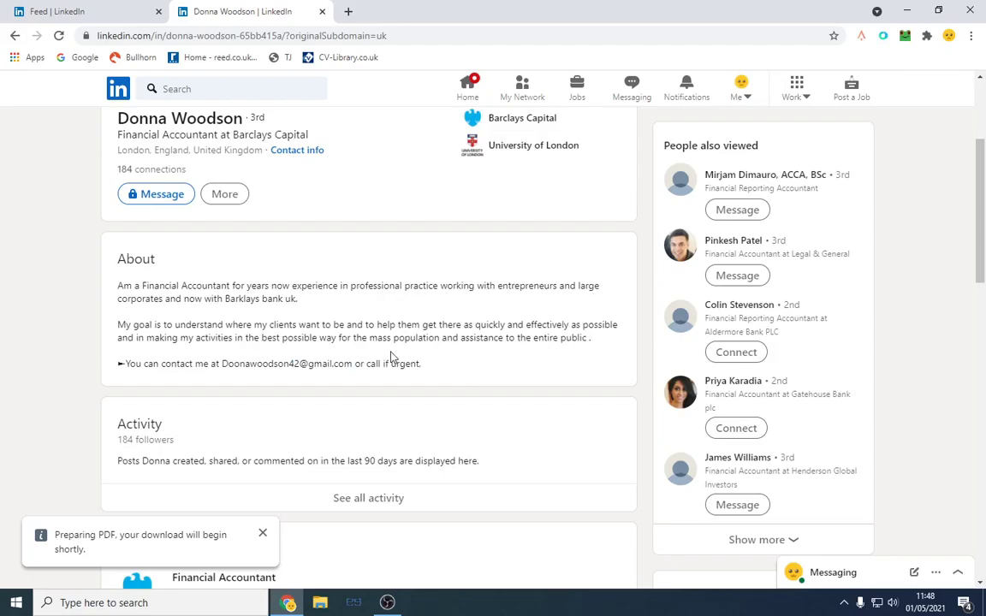
scroll(392, 355, "up", 2)
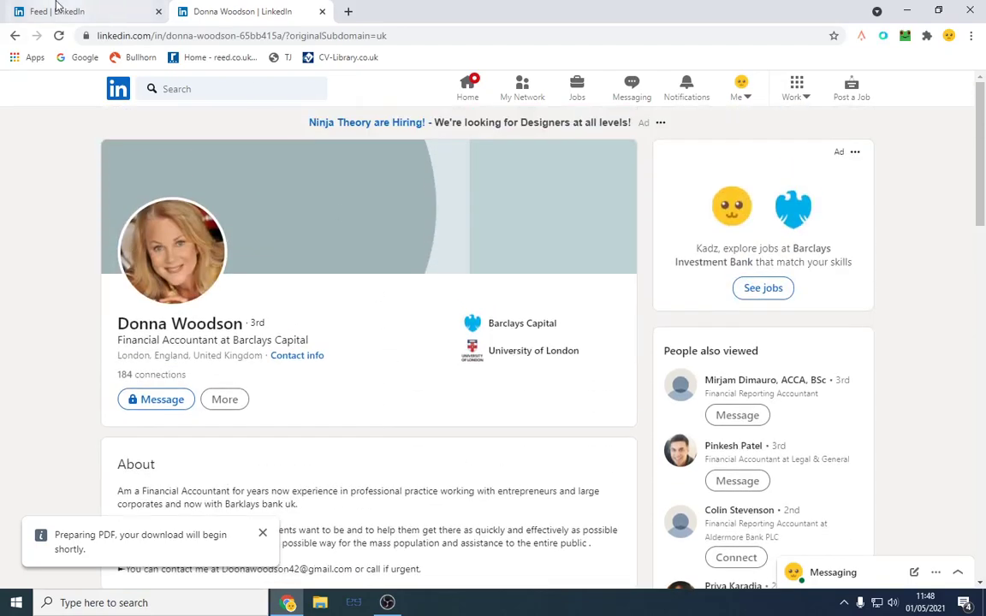
left_click(15, 36)
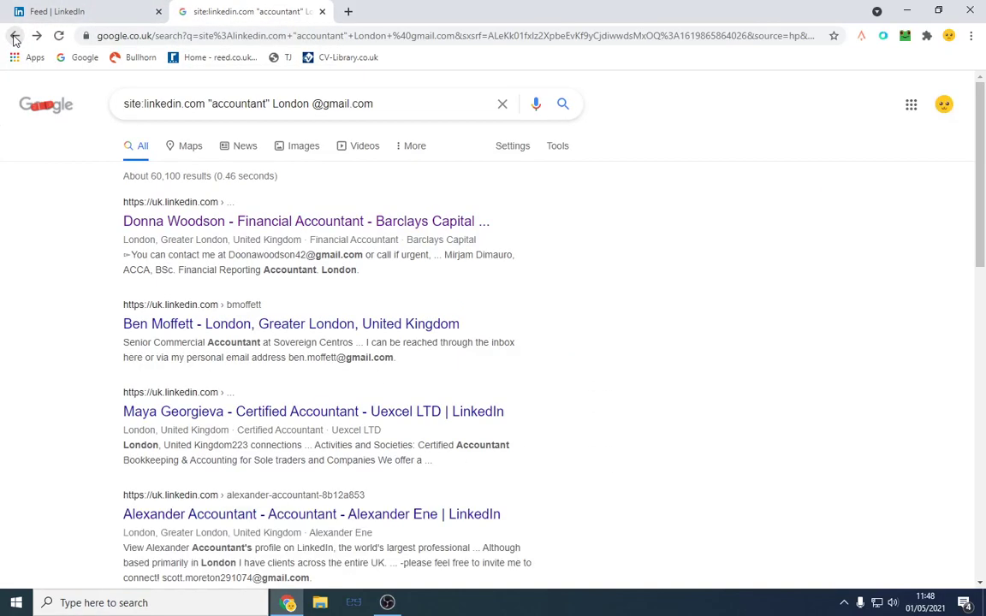
left_click_drag(325, 103, 498, 103)
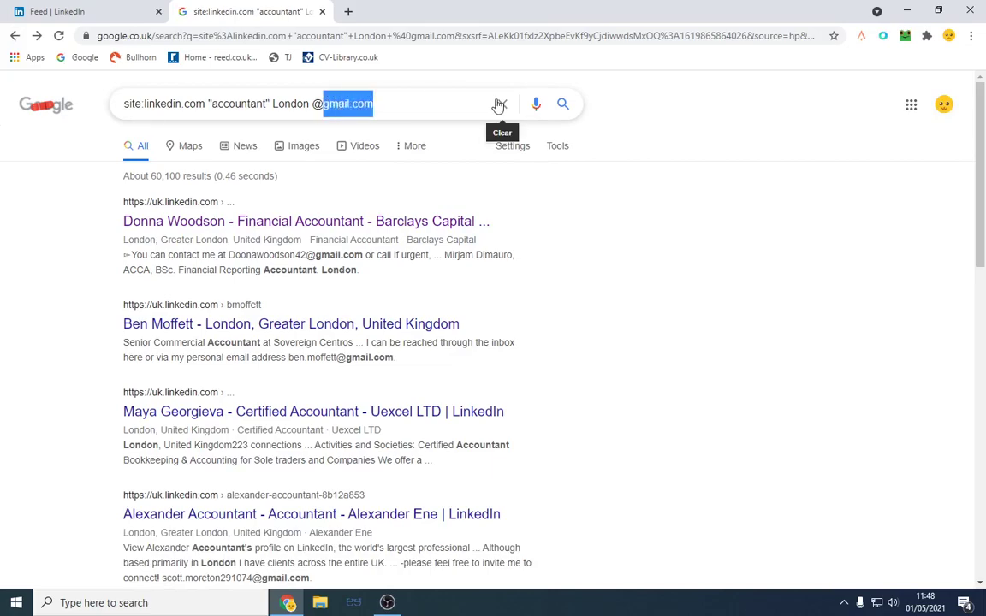
type("hotmail.co")
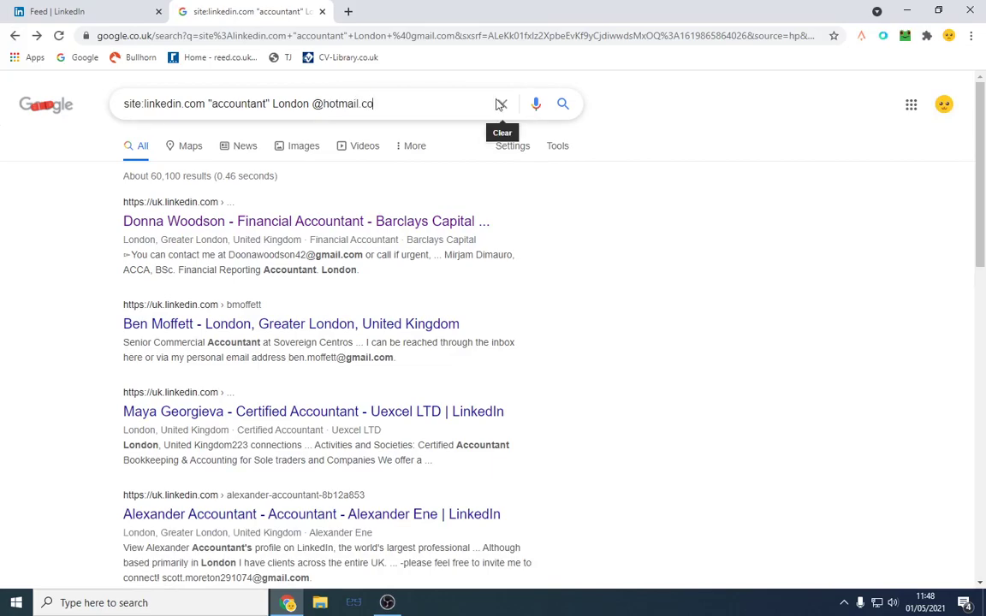
type(".uk")
key("Return")
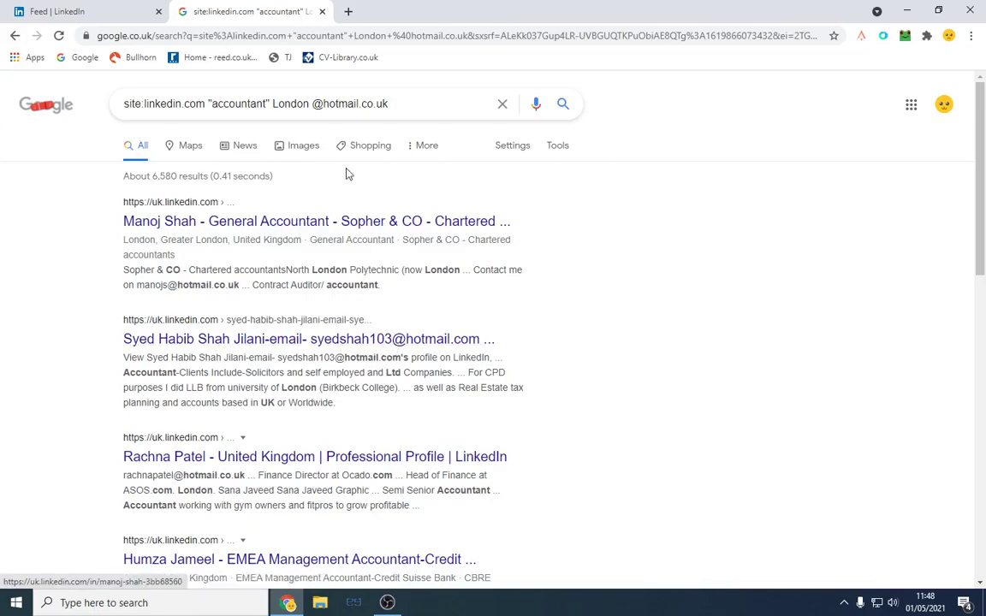
Change the job title to nurse and the domain back to gmail.com, then search.
double_click(231, 107)
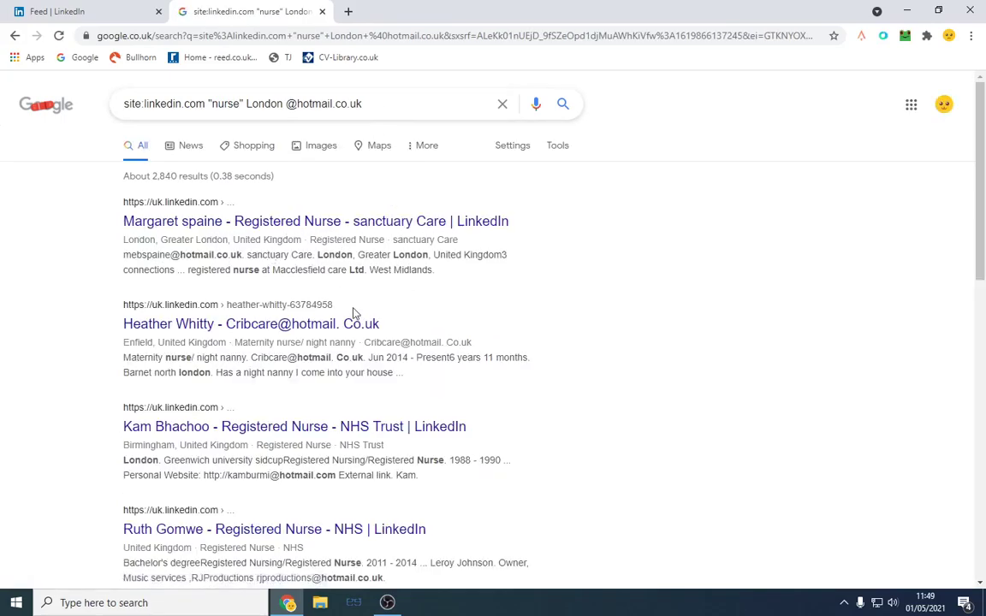
scroll(395, 408, "down", 3)
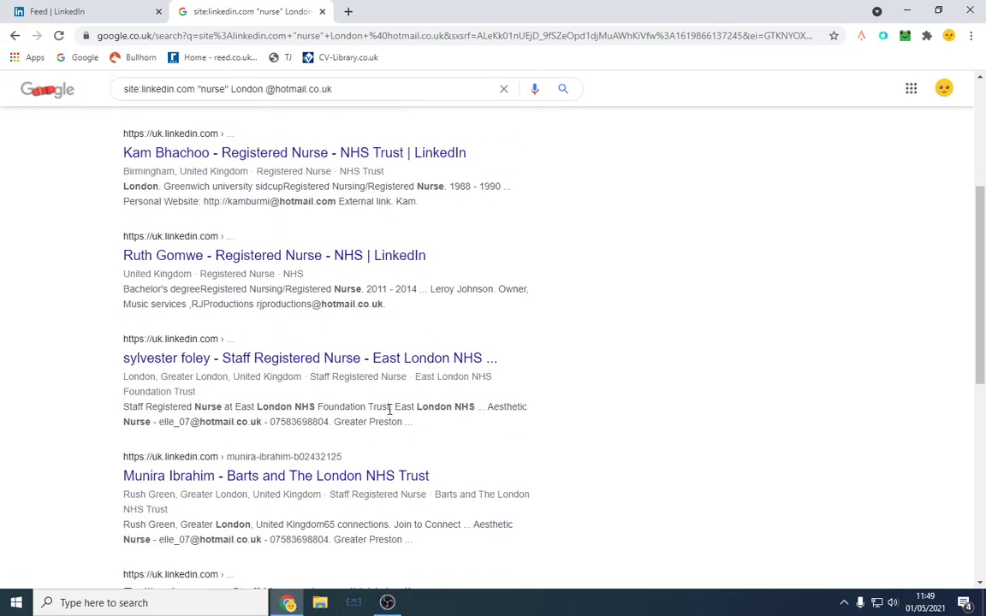
scroll(387, 410, "down", 2)
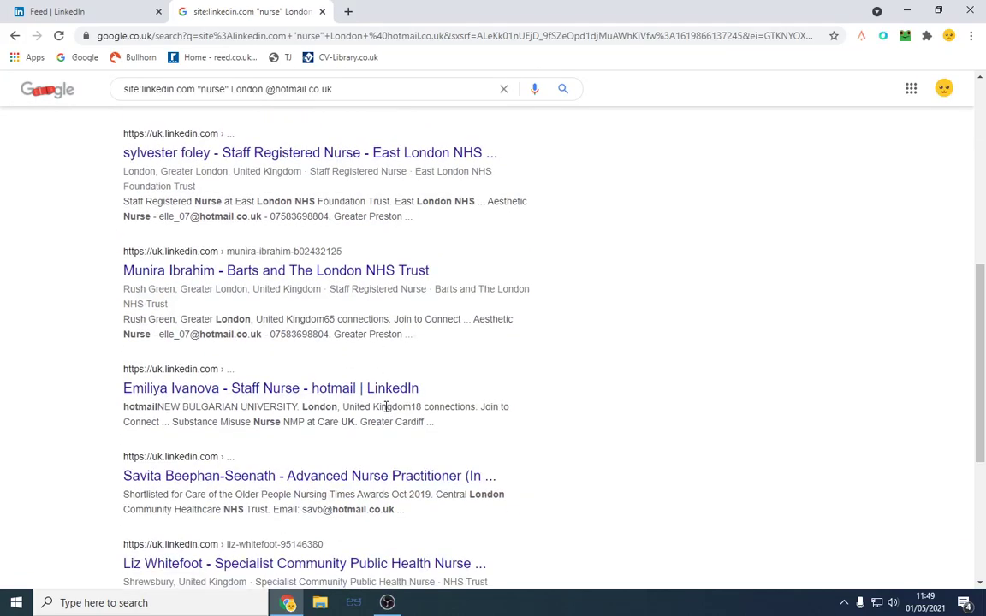
scroll(385, 405, "up", 5)
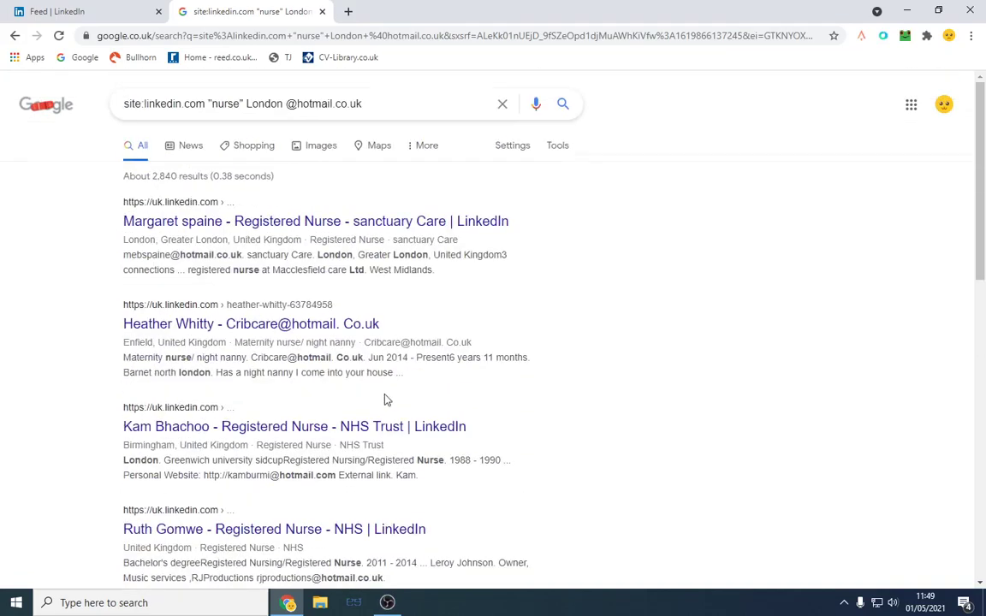
double_click(304, 103)
type("g")
type("mail.com")
key("Return")
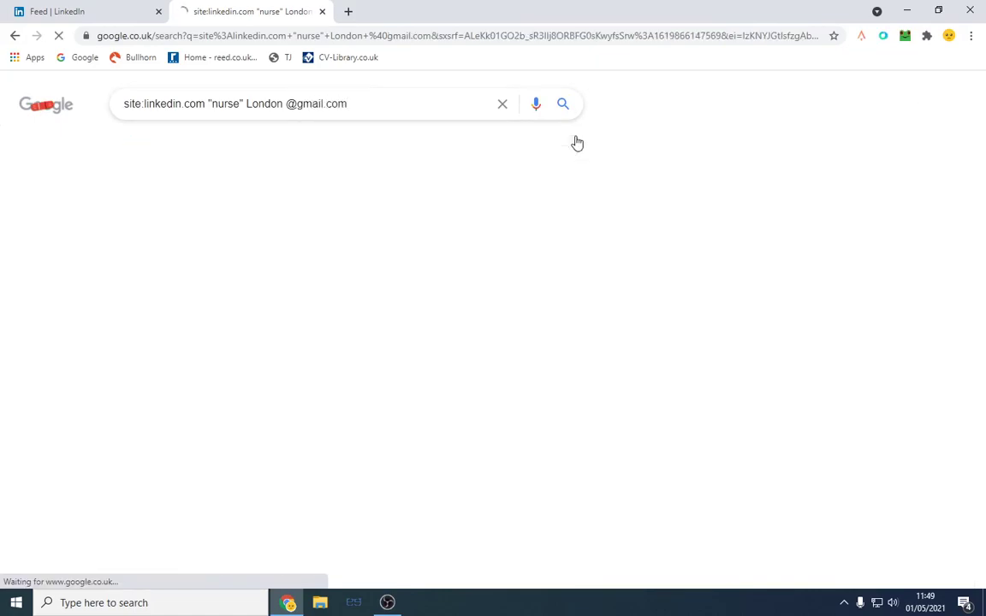
Open a London staff nurse's LinkedIn profile and start a connection request.
left_click(56, 11)
left_click(269, 7)
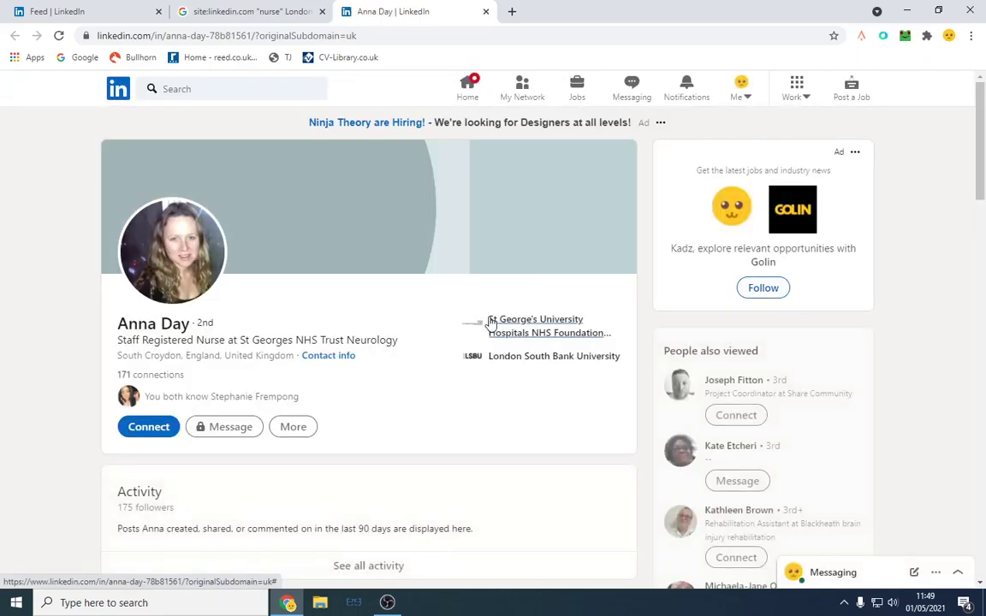
left_click(147, 427)
Add a short greeting note addressing the nurse by first name and send the invitation.
left_click(563, 196)
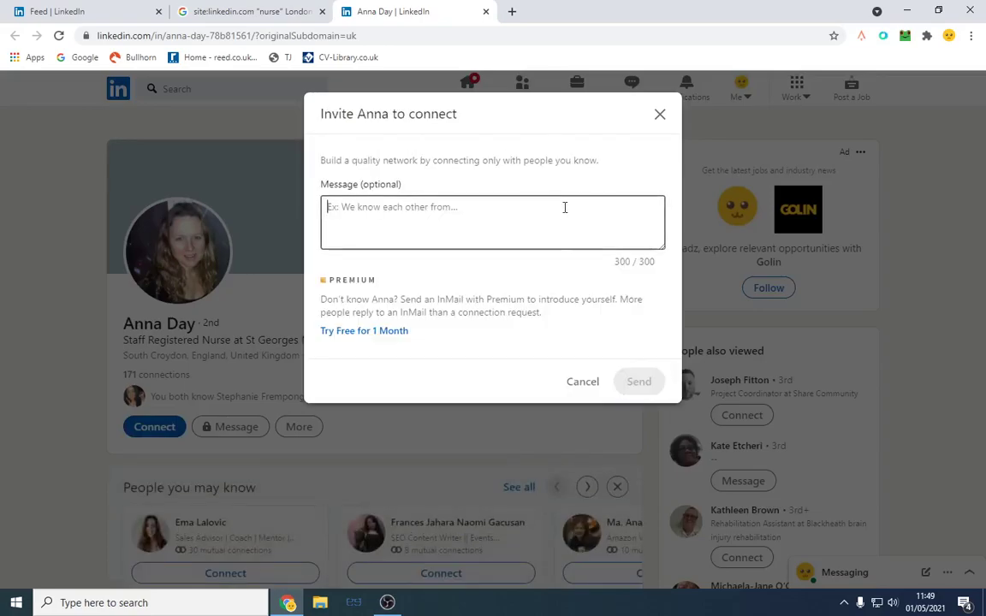
type("H")
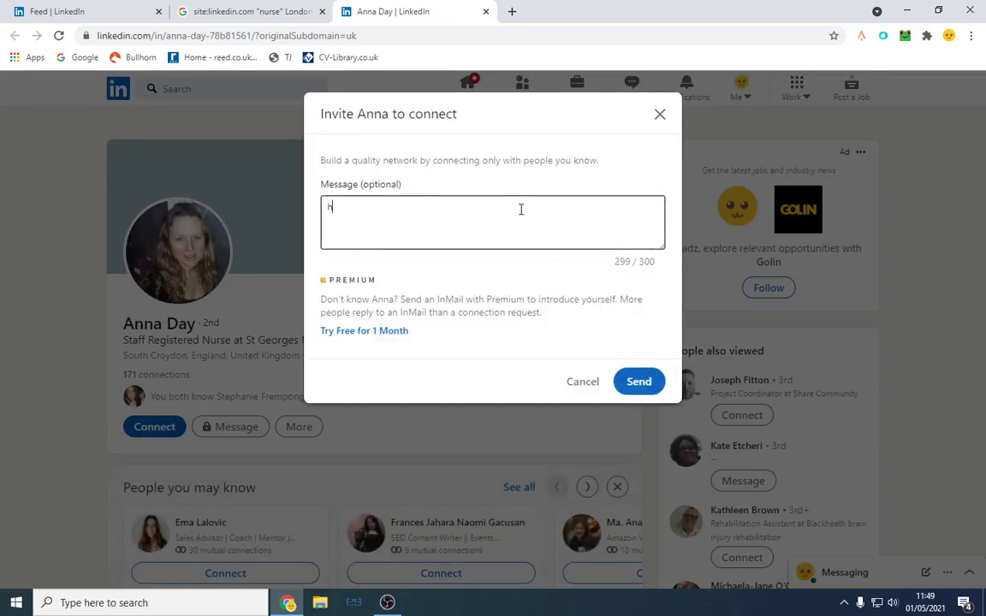
key("BackSpace")
type("Hello Anna,")
key("BackSpace")
key("BackSpace")
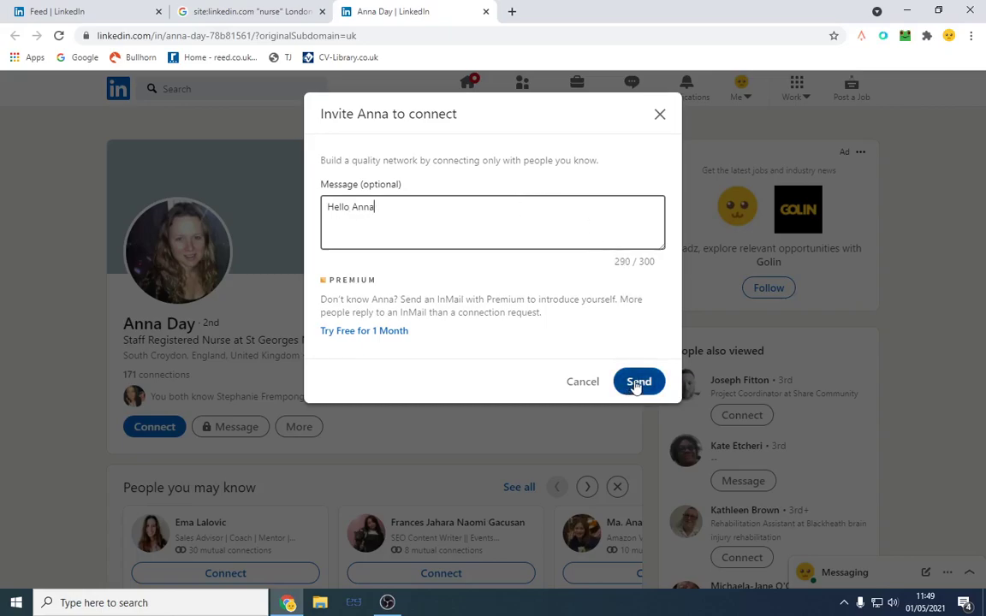
type("!\"!")
left_click(638, 383)
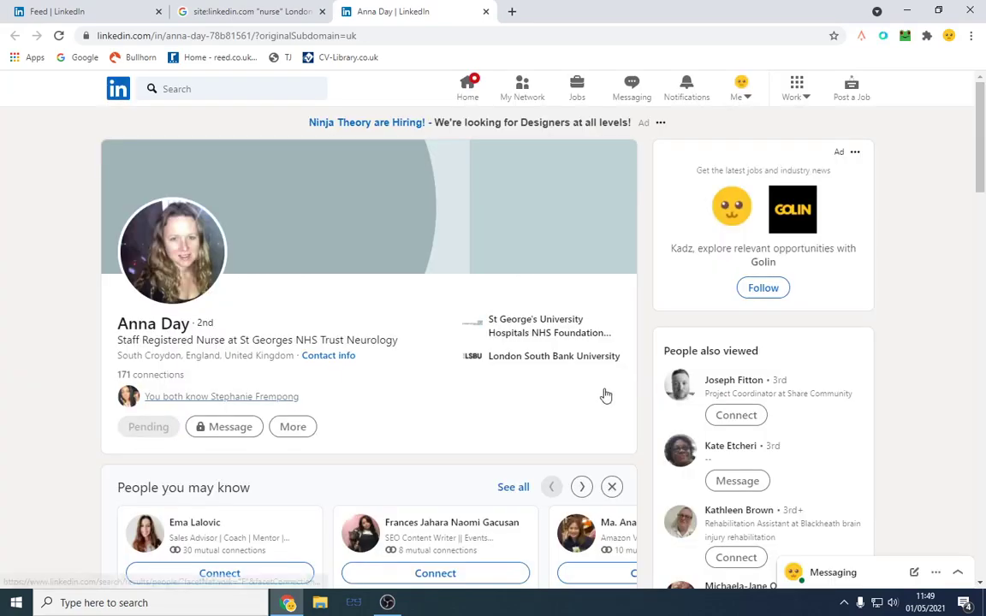
scroll(442, 408, "down", 1)
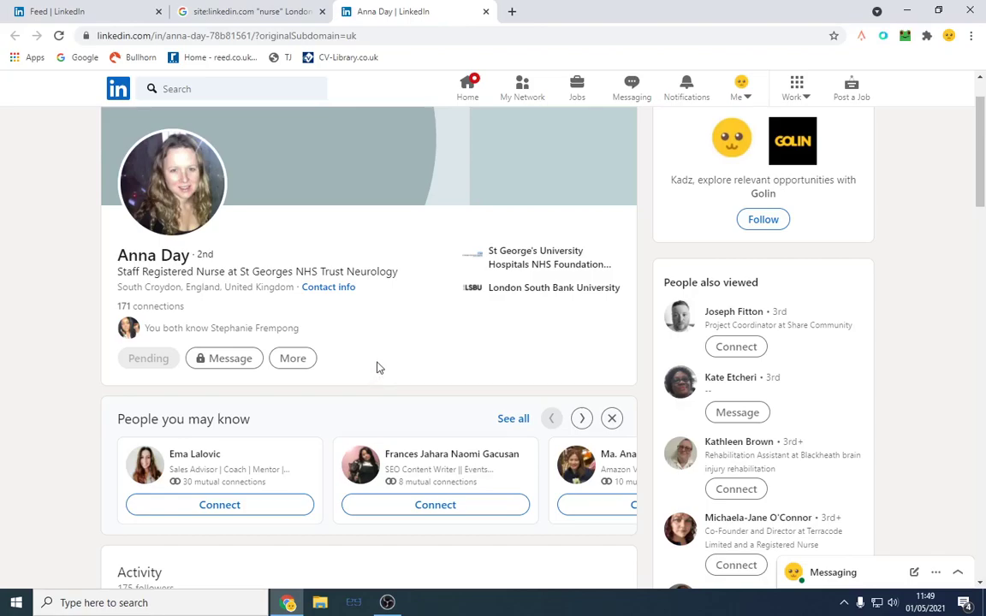
Rerun the nurse search with enfield replacing London.
left_click(273, 10)
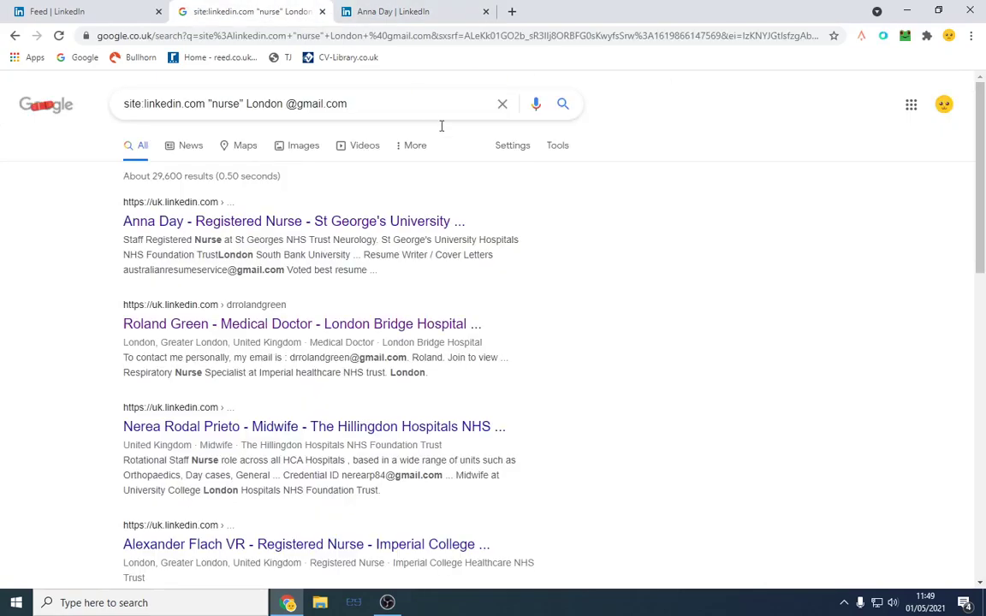
double_click(264, 104)
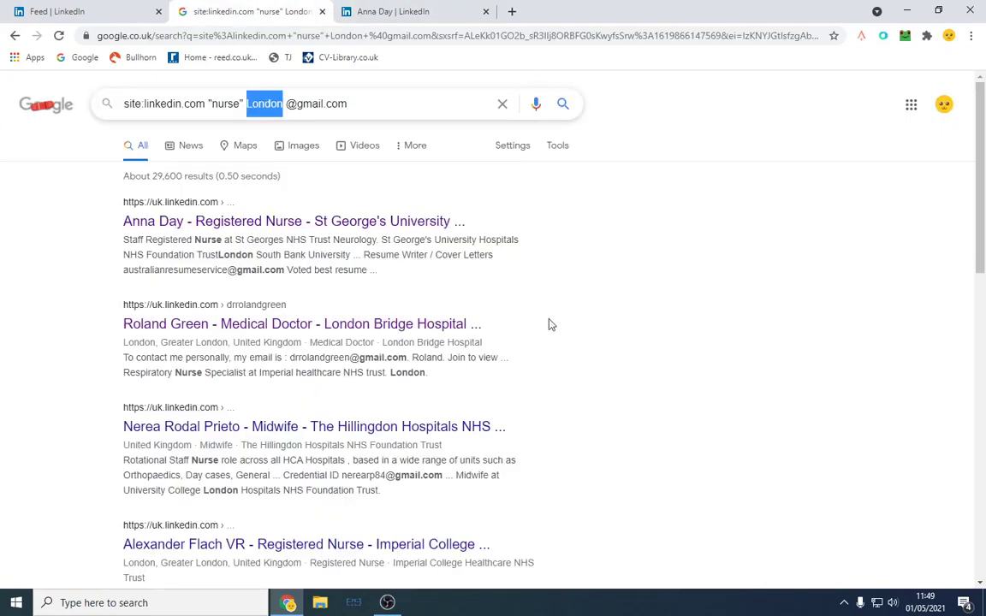
type("enfield")
key("Return")
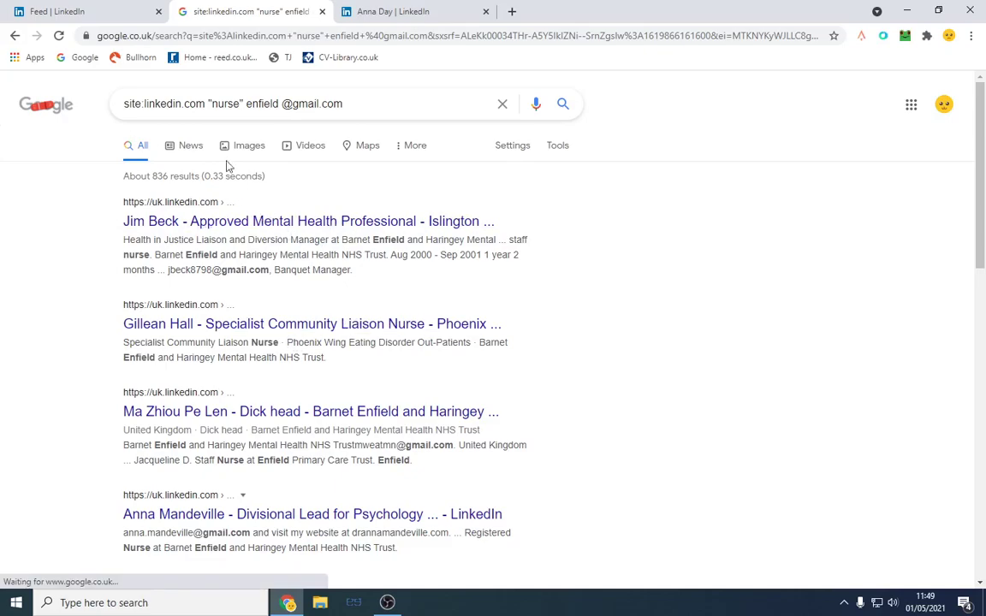
Replace enfield with barnet in the query and search, about 287 results.
double_click(224, 104)
left_click(478, 292)
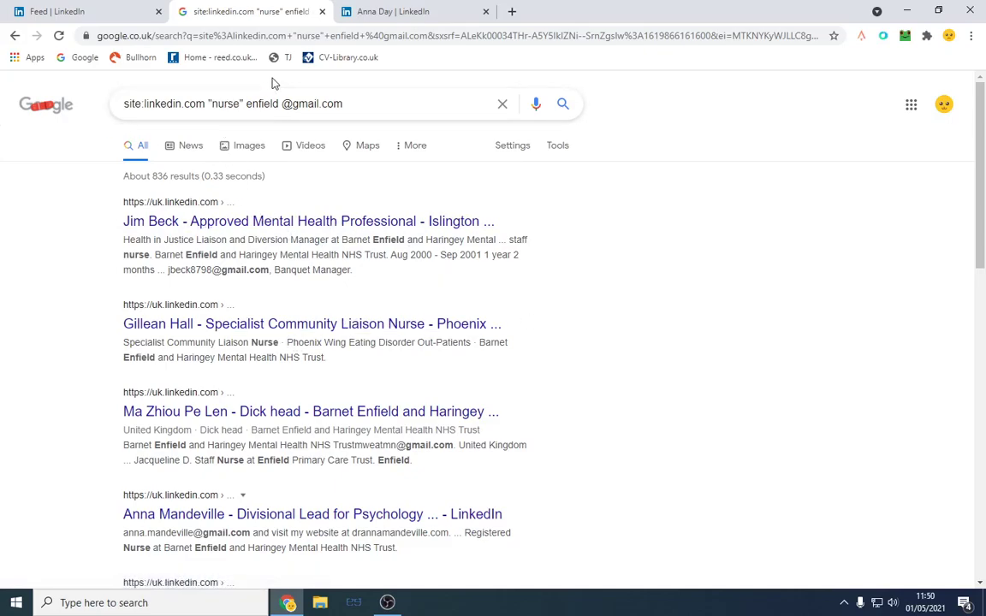
double_click(261, 104)
left_click(581, 319)
double_click(263, 103)
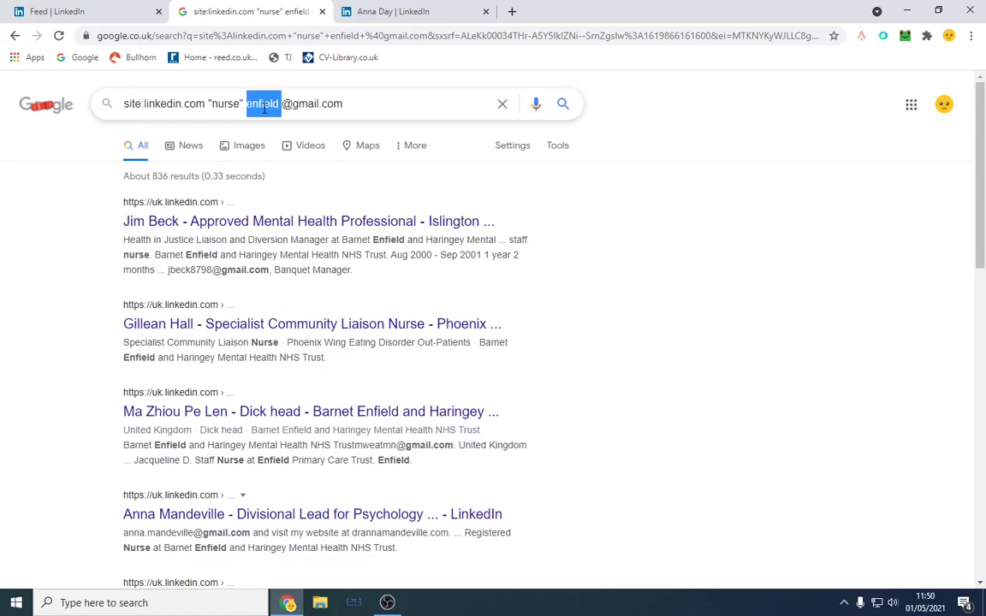
type("barnet")
key("Return")
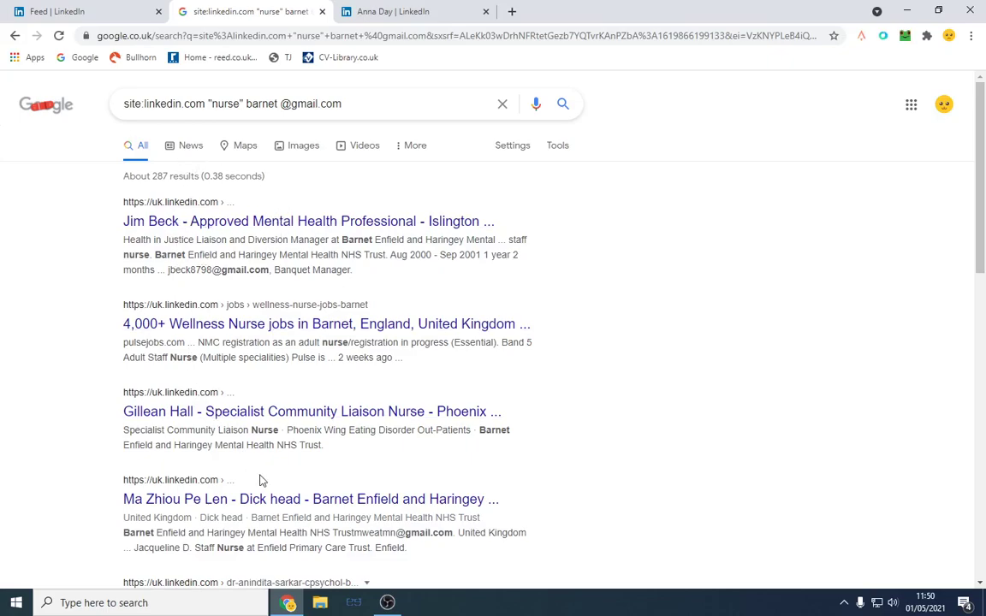
Highlight the gmail addresses exposed in the barnet nurse result snippets.
scroll(274, 488, "down", 4)
scroll(289, 501, "down", 5)
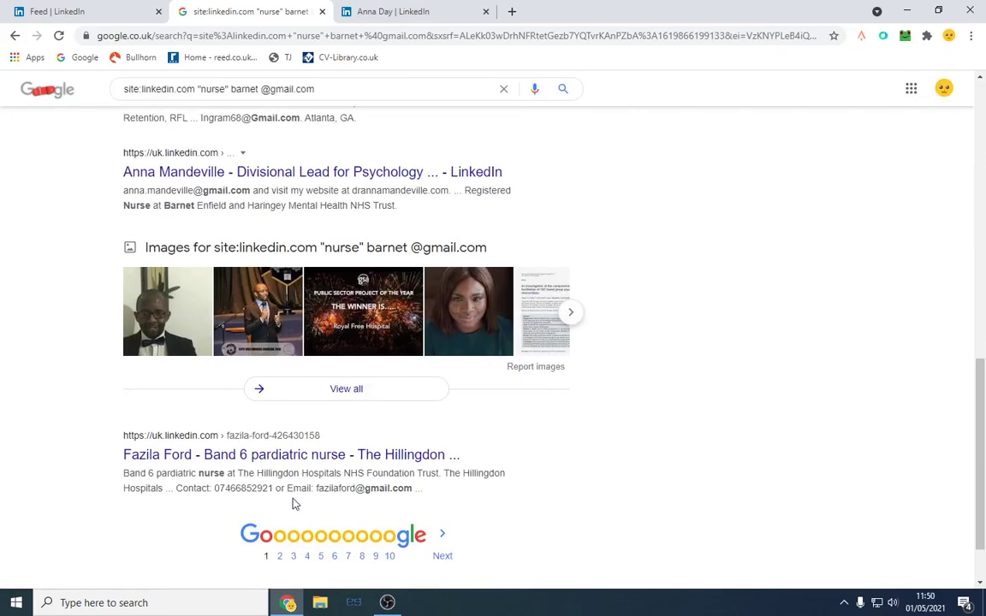
scroll(342, 463, "up", 4)
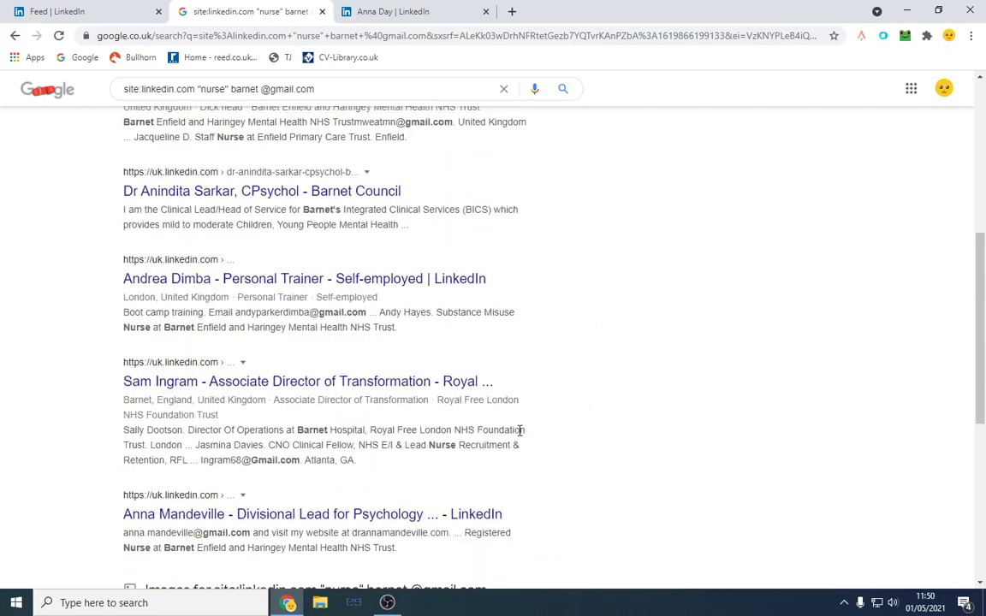
left_click_drag(209, 463, 275, 461)
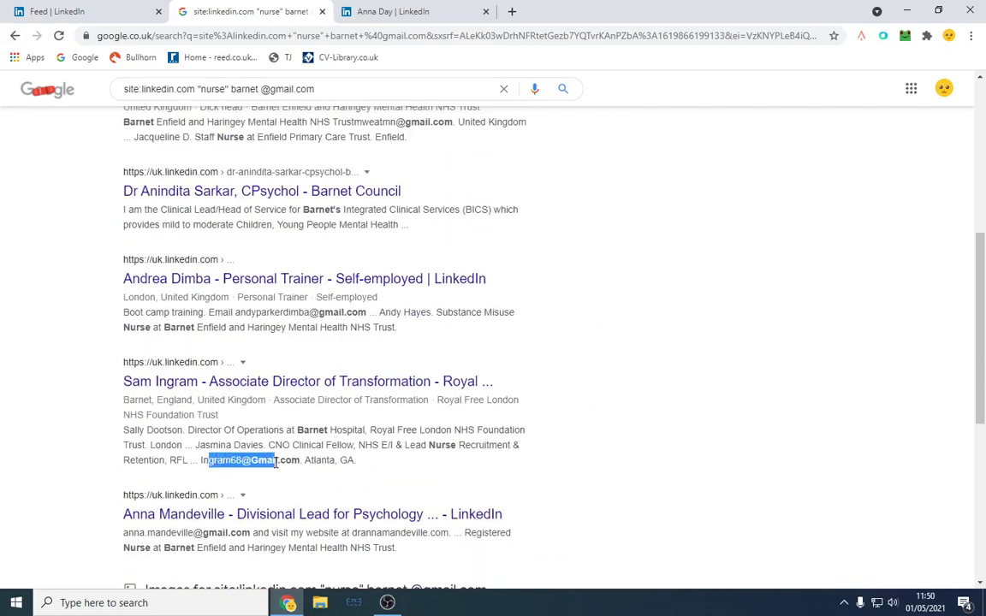
left_click(260, 310)
left_click_drag(261, 311, 318, 313)
scroll(298, 283, "up", 3)
scroll(298, 283, "up", 1)
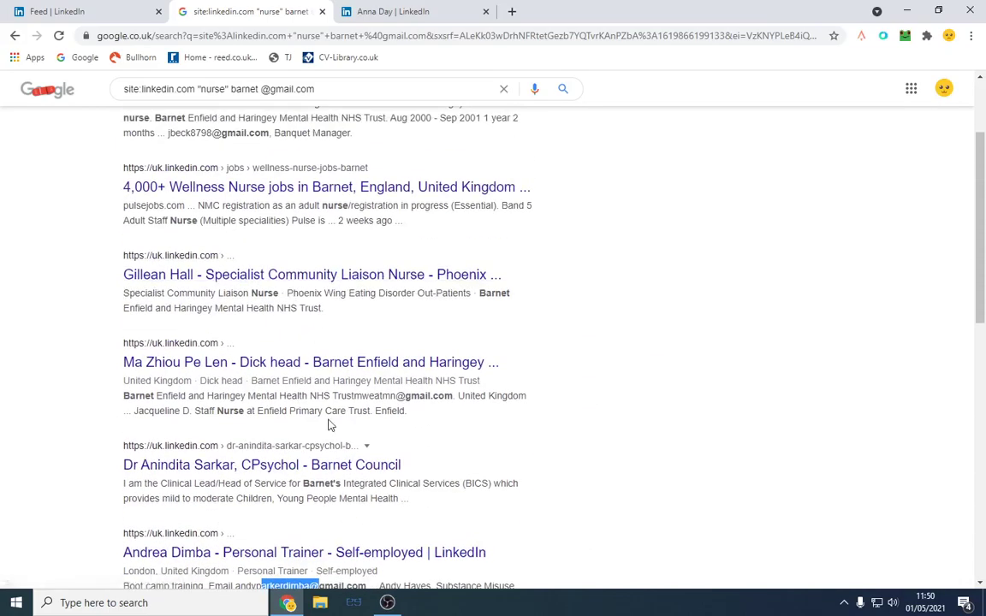
left_click_drag(353, 396, 441, 397)
left_click(405, 394)
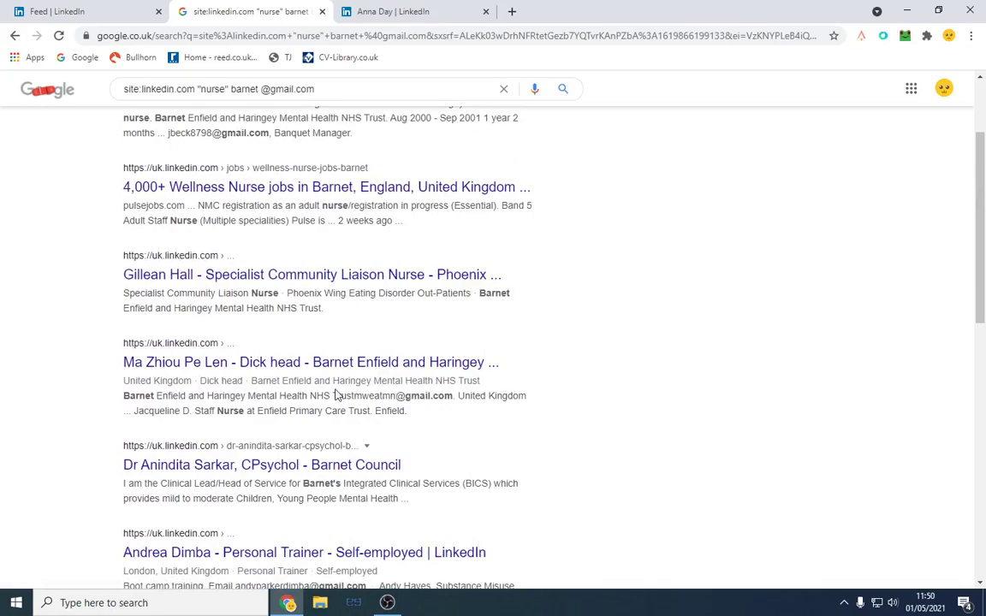
left_click_drag(333, 391, 396, 393)
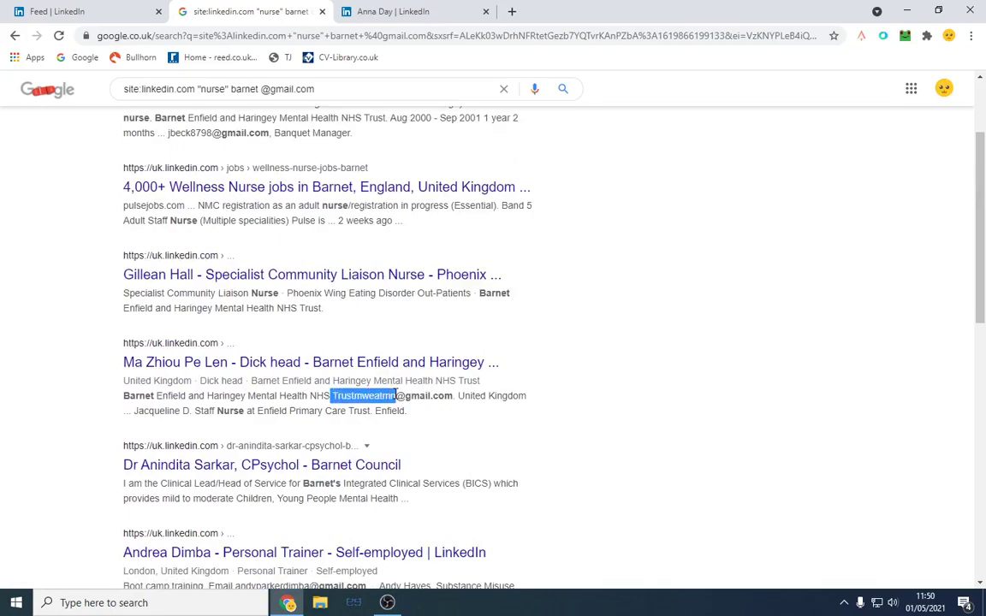
left_click(370, 392)
Swap gmail.com for outlook.com in the barnet nurse query and search.
scroll(613, 320, "up", 3)
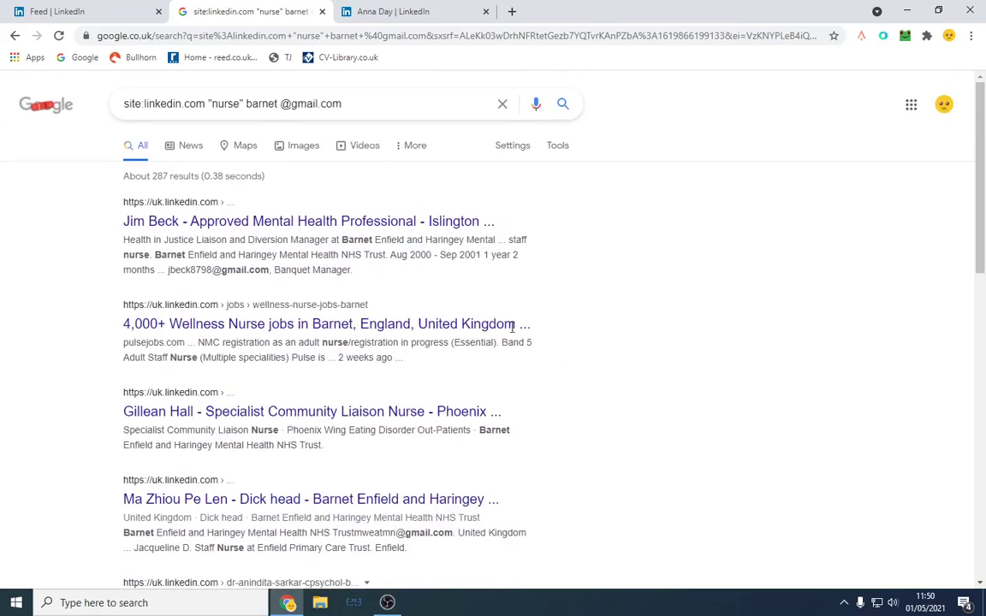
left_click_drag(291, 102, 505, 130)
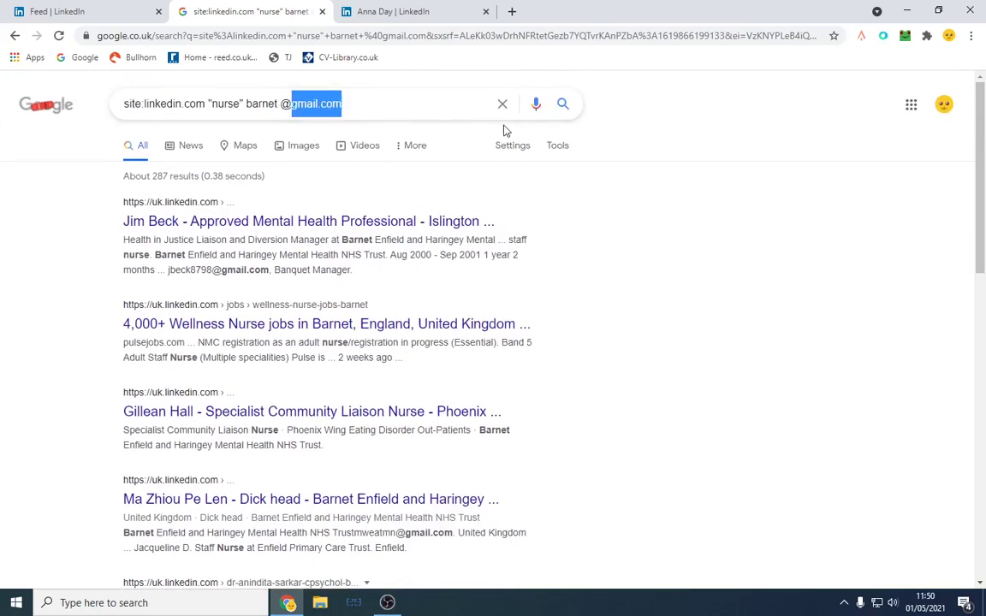
type("outlook.com")
key("Return")
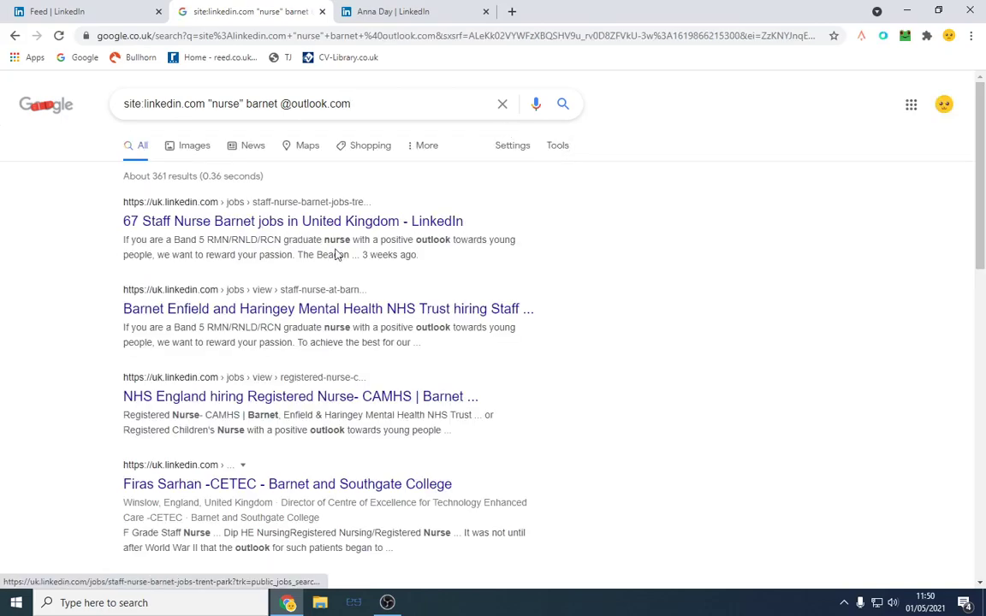
scroll(338, 265, "down", 3)
scroll(351, 248, "up", 3)
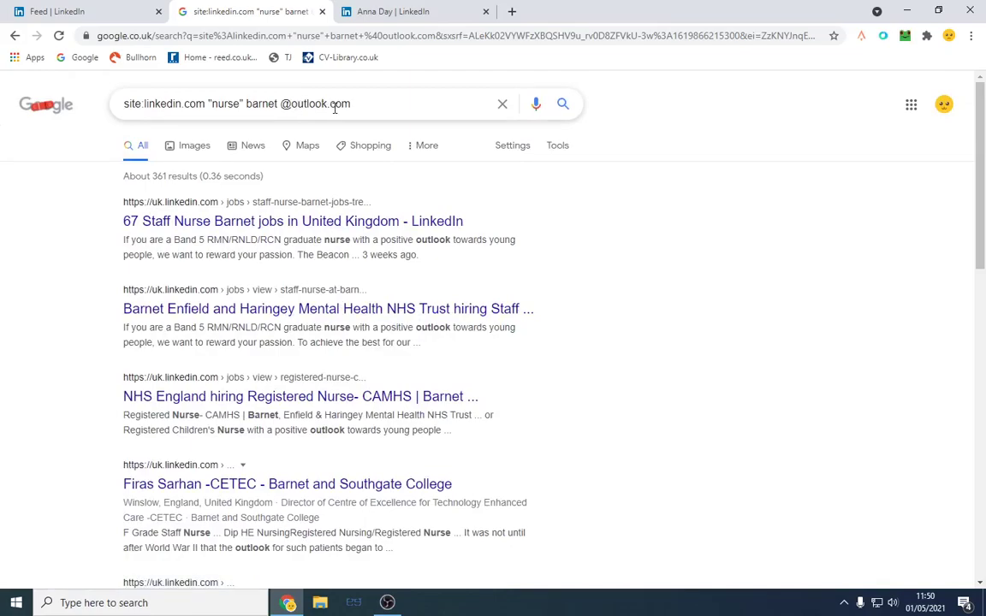
Try the domain as outlook.fr and look over the results.
left_click_drag(333, 104, 398, 104)
key("BackSpace")
type(".fr")
key("Return")
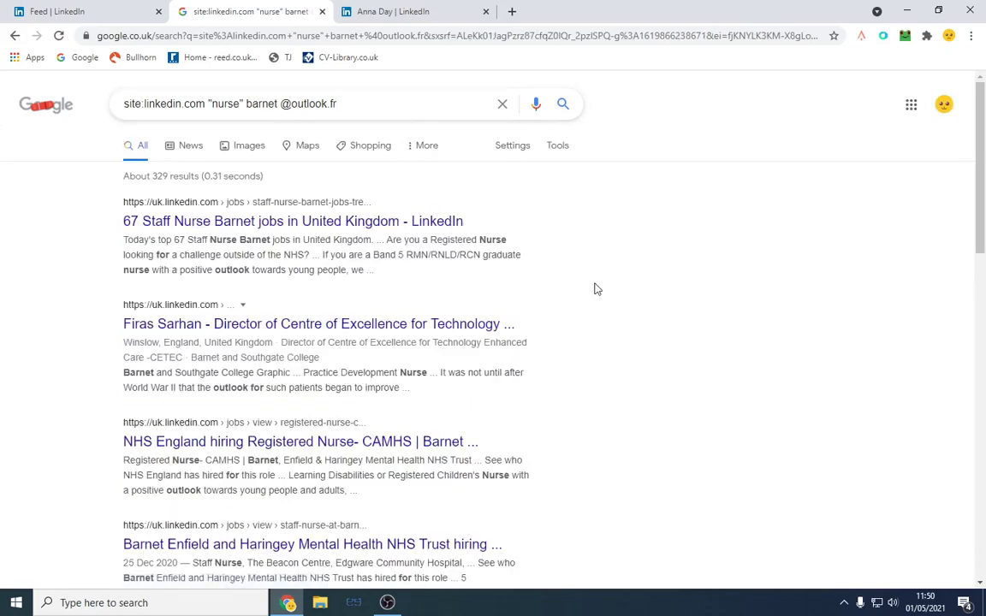
scroll(580, 286, "down", 3)
scroll(580, 287, "down", 5)
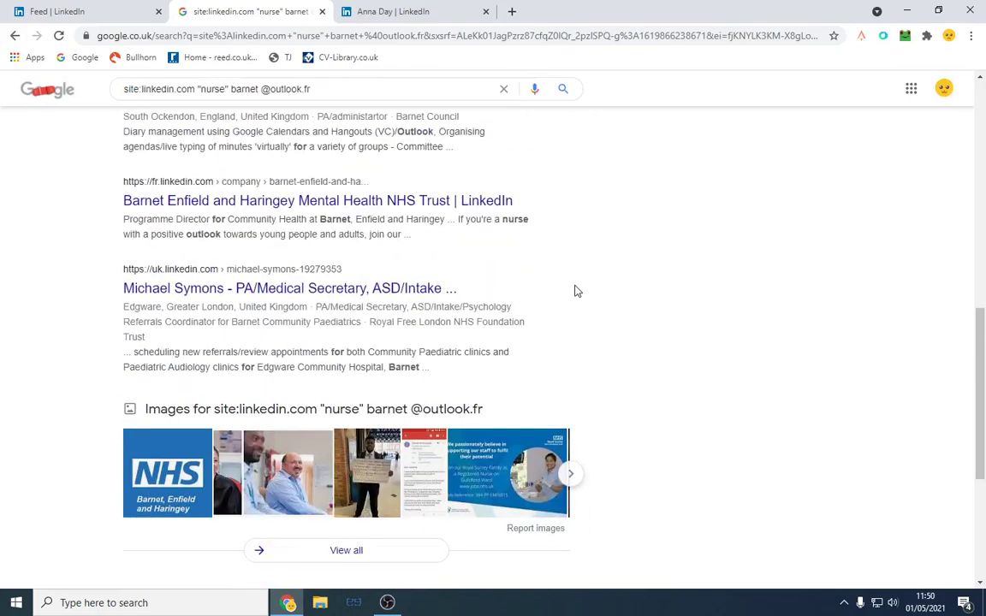
scroll(566, 297, "up", 8)
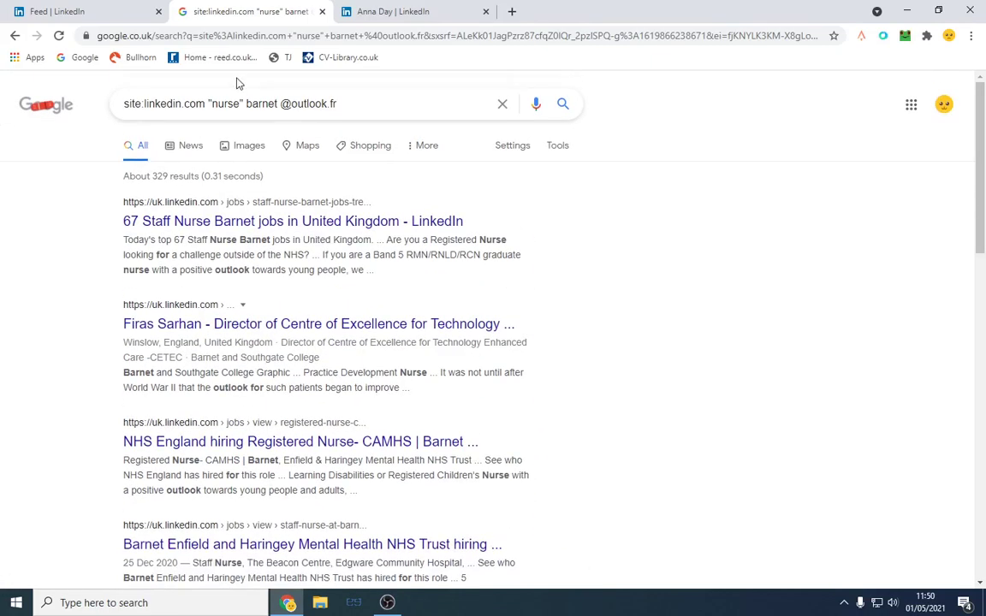
double_click(259, 103)
left_click(719, 347)
left_click(383, 104)
type(".com")
key("Return")
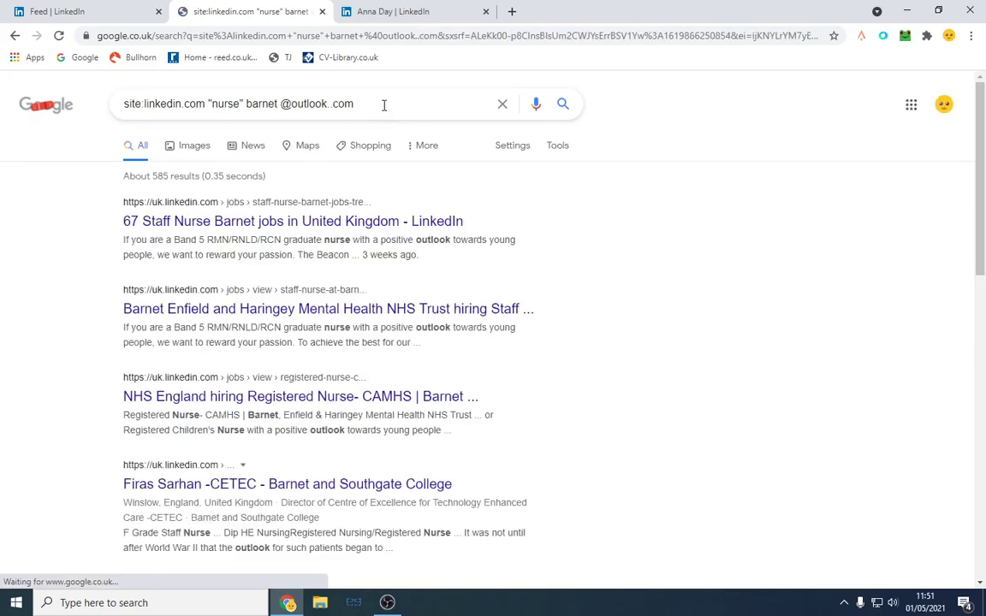
left_click(327, 104)
key("BackSpace")
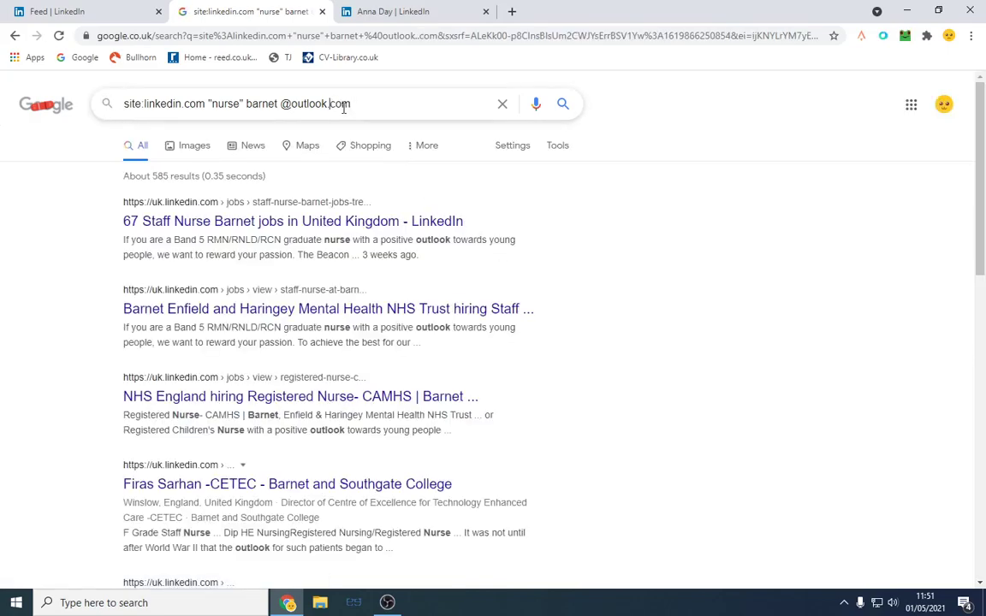
key("Return")
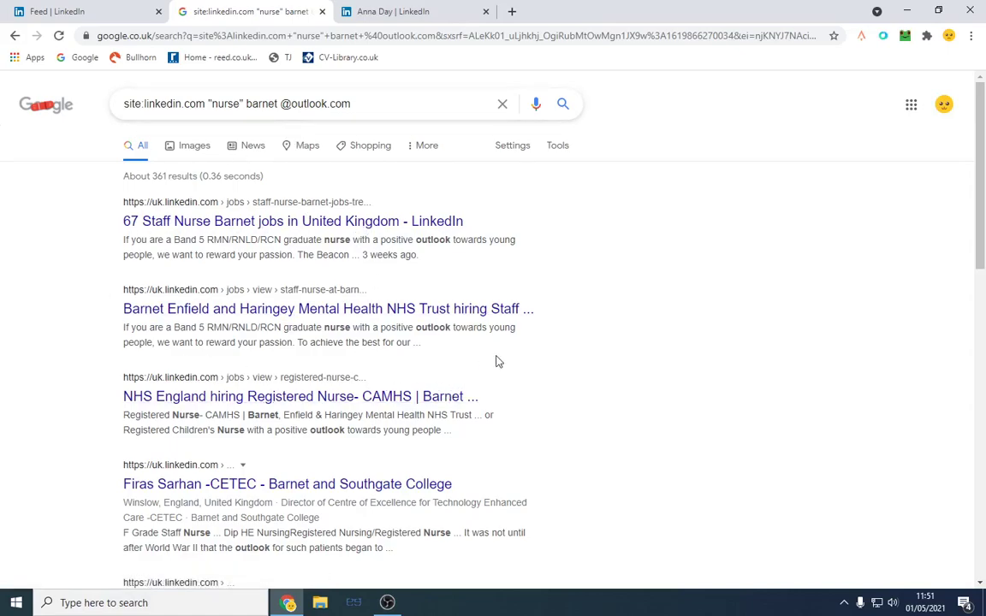
scroll(531, 397, "down", 5)
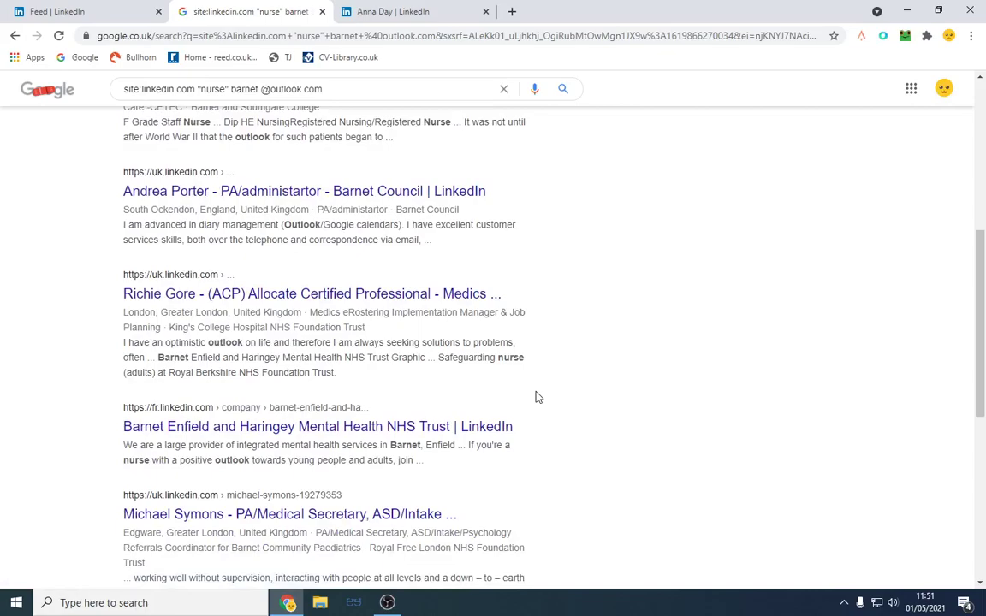
scroll(535, 399, "down", 3)
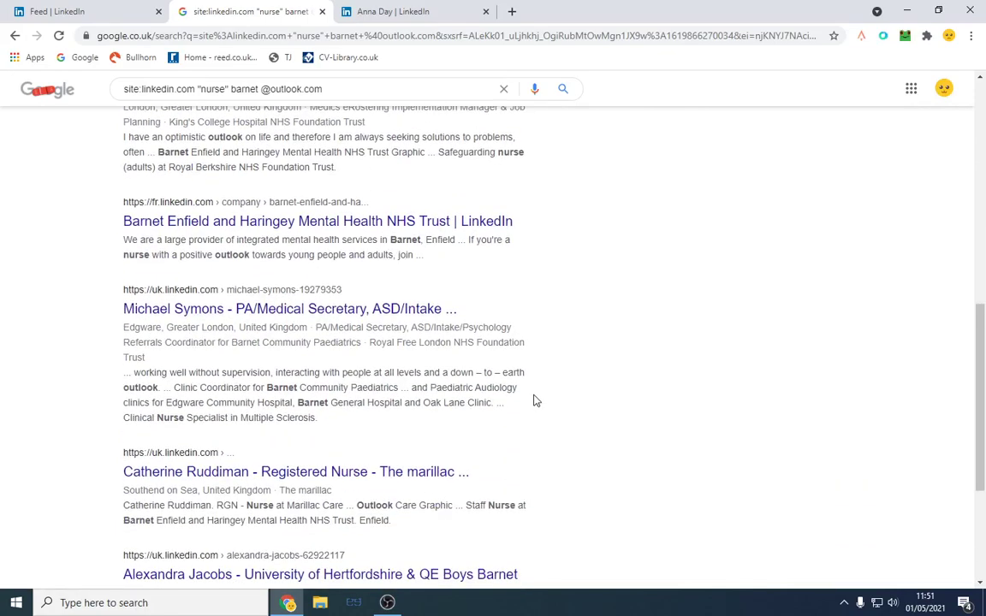
scroll(535, 401, "down", 2)
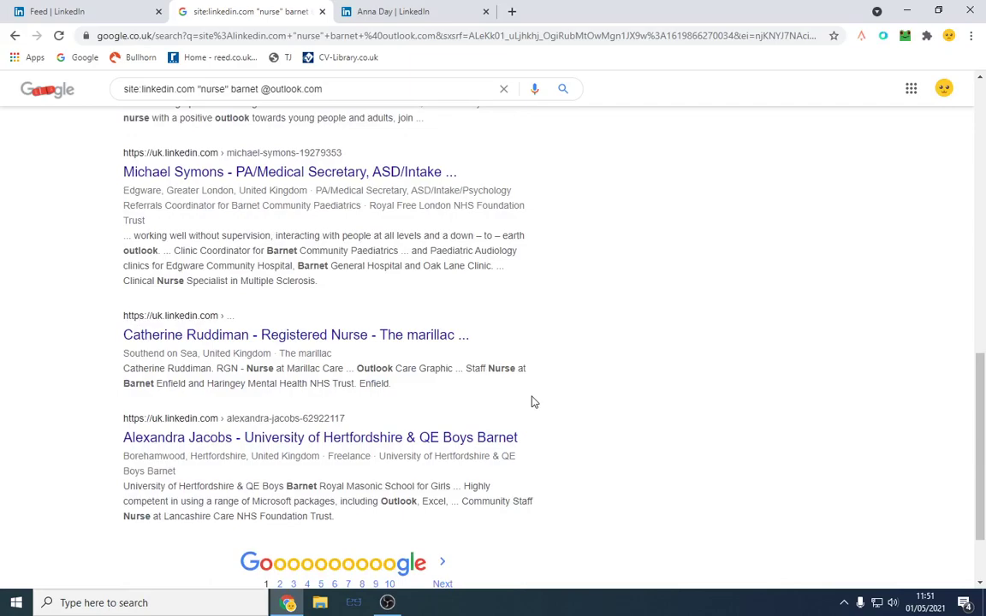
scroll(530, 402, "up", 9)
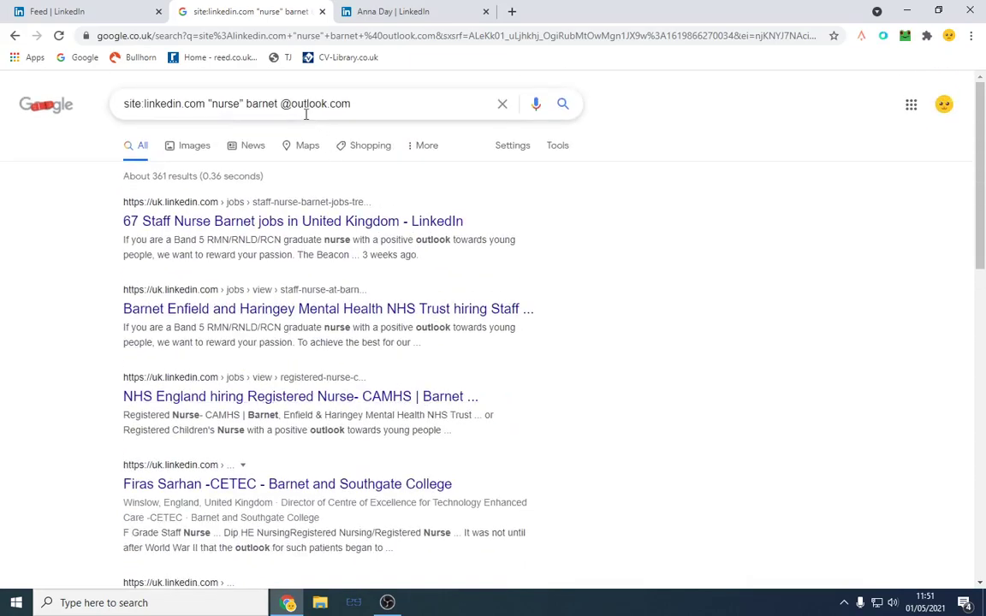
Replace outlook.com with gmail.com in the barnet nurse query and search again.
left_click_drag(291, 104, 447, 115)
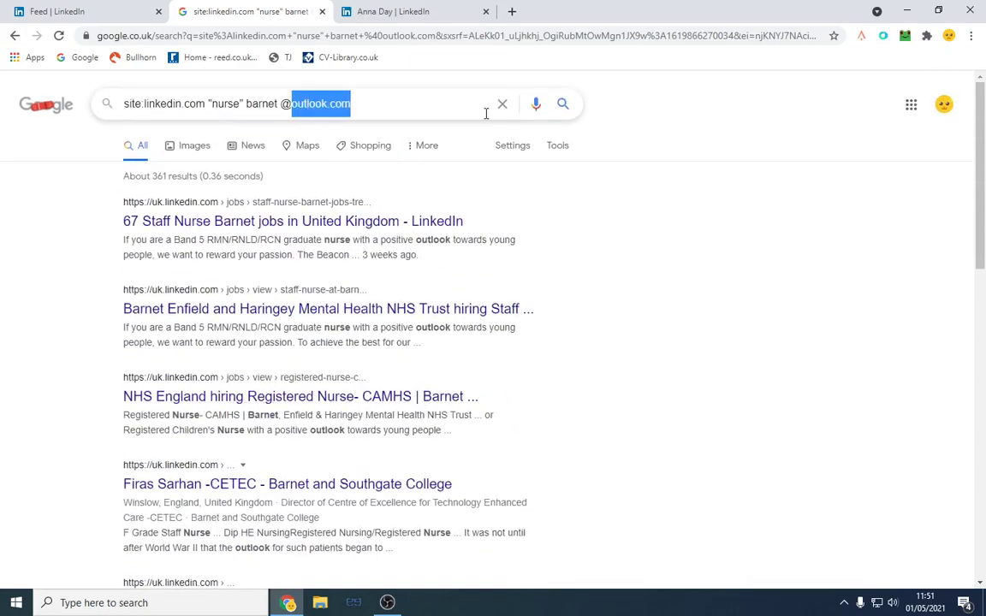
type("gmail.co")
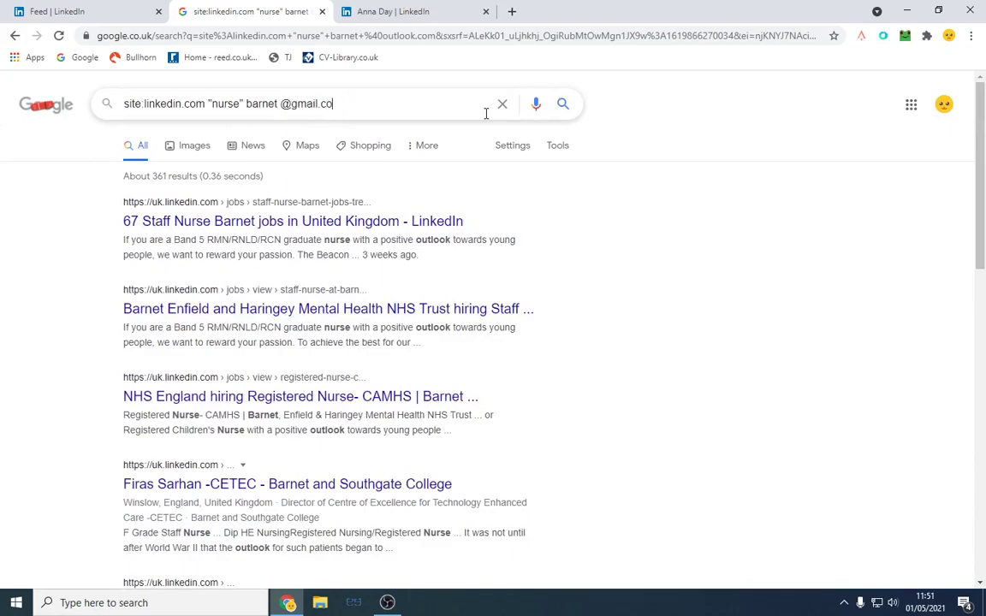
type("m")
key("Return")
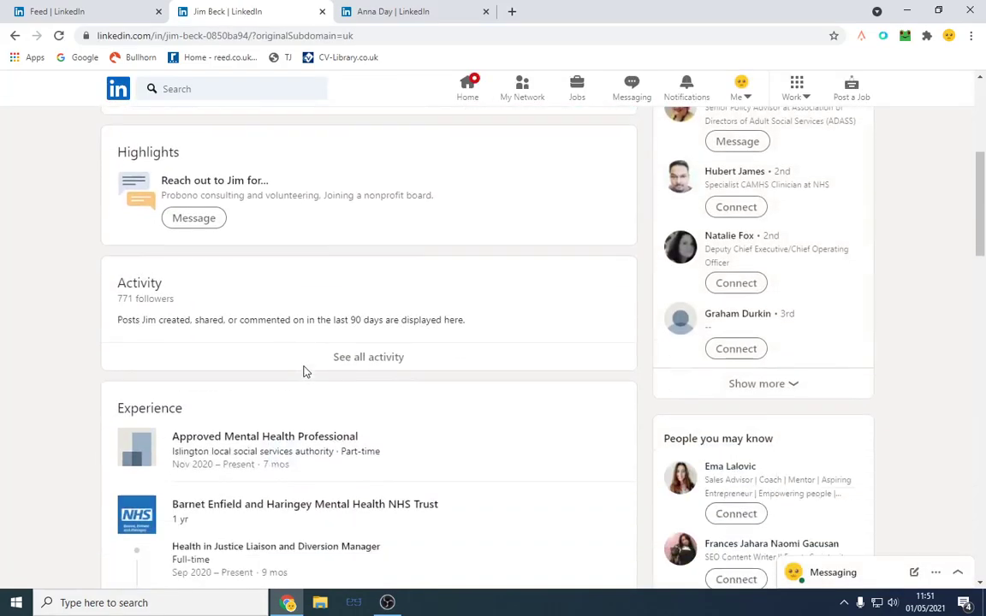
scroll(342, 334, "up", 3)
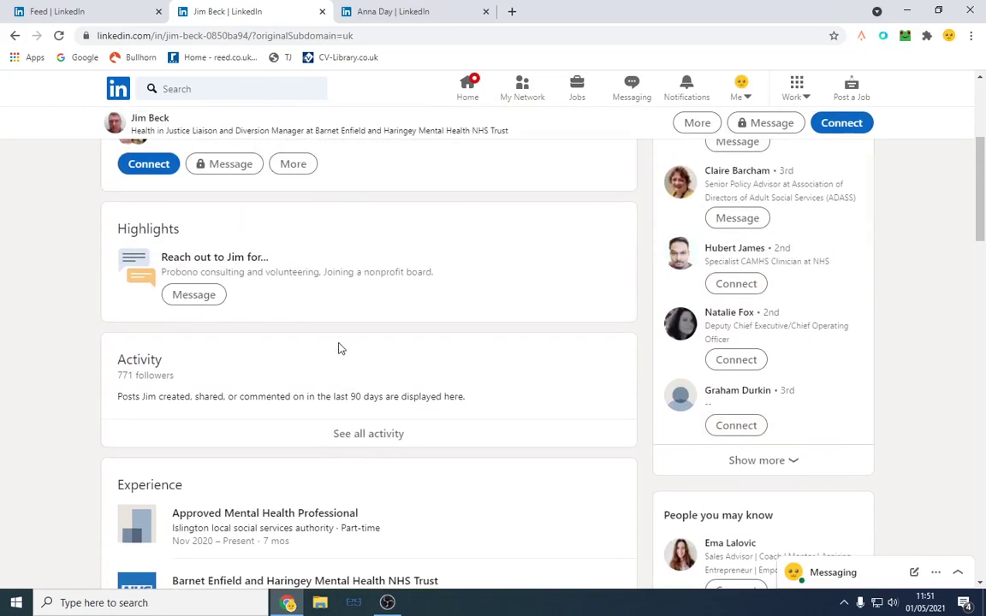
scroll(338, 348, "down", 5)
scroll(326, 360, "up", 2)
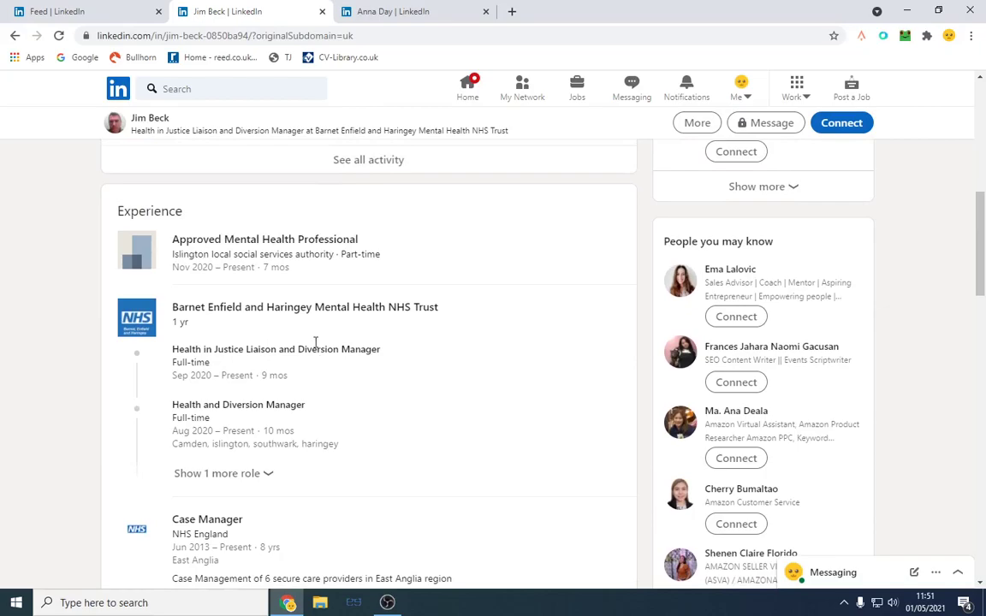
left_click(12, 36)
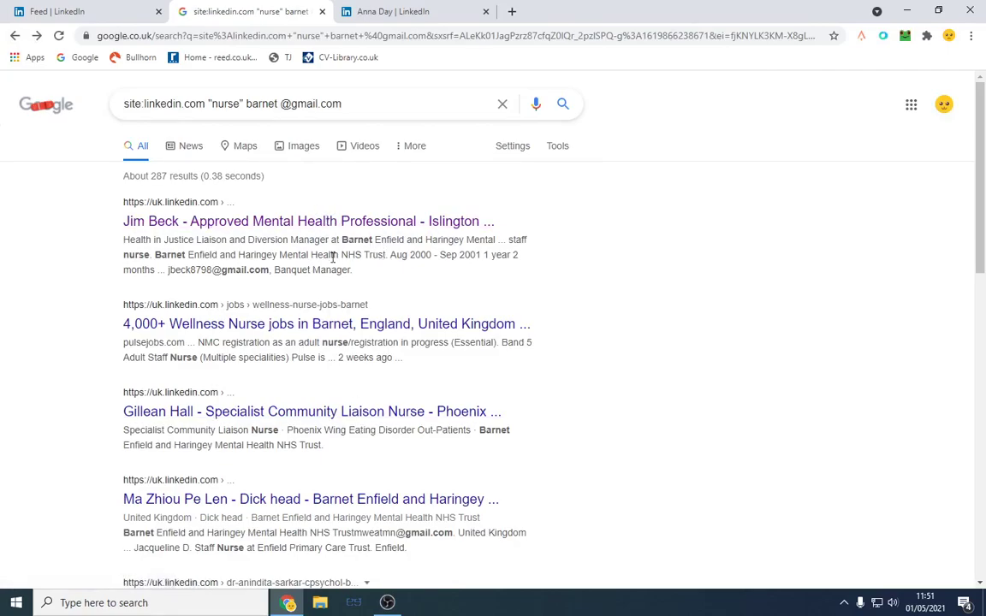
Note the nurse results count and glance at the LinkedIn feed tab before returning.
left_click_drag(125, 171, 255, 189)
left_click(255, 189)
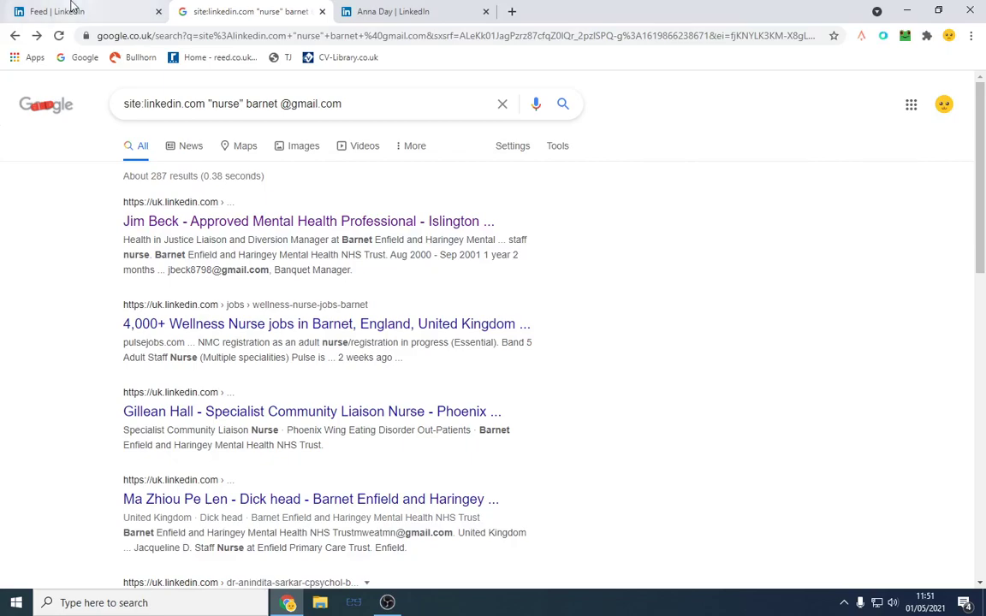
left_click(72, 9)
left_click(261, 11)
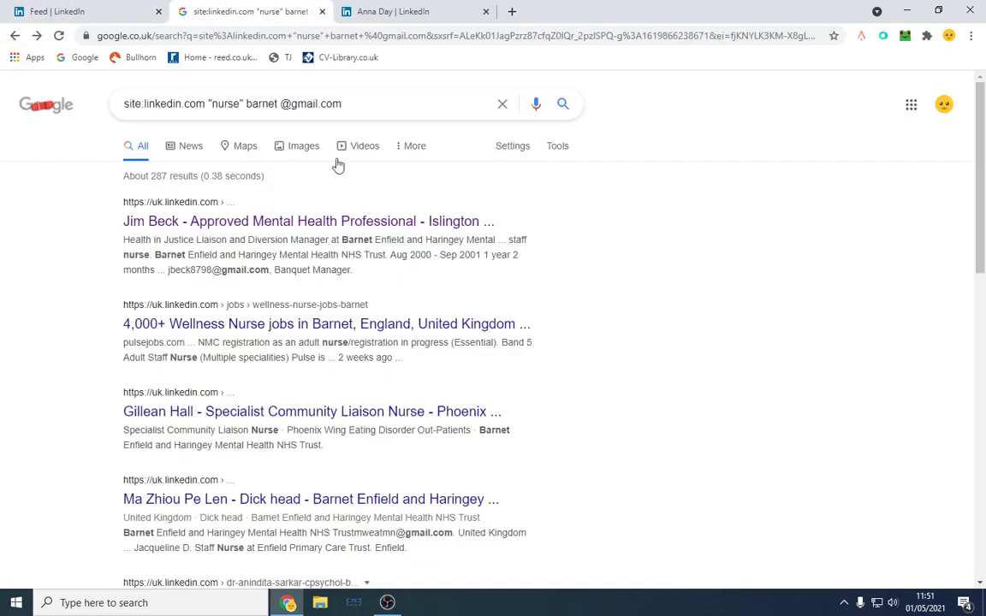
double_click(220, 103)
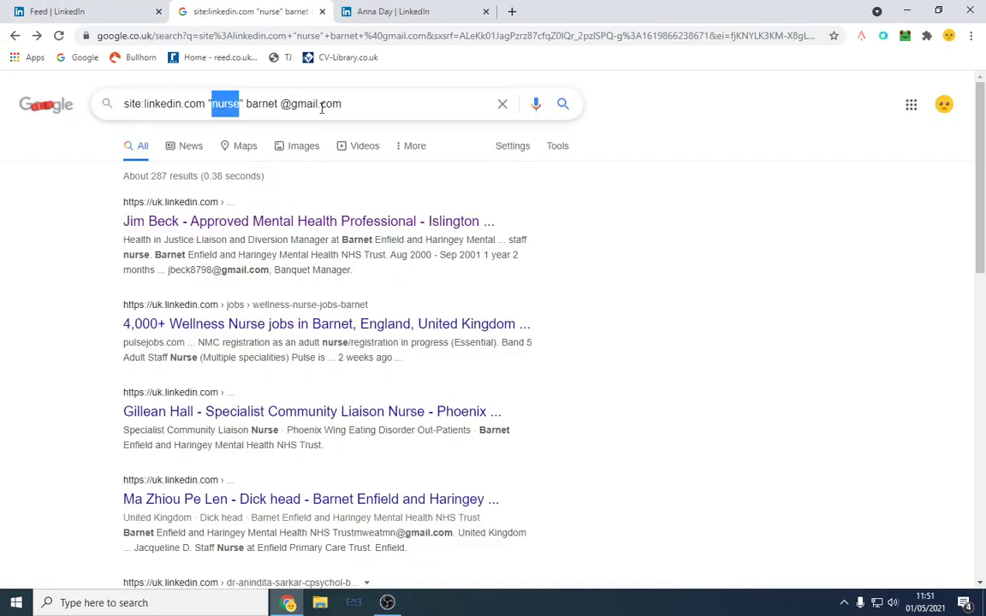
type("cto")
key("Return")
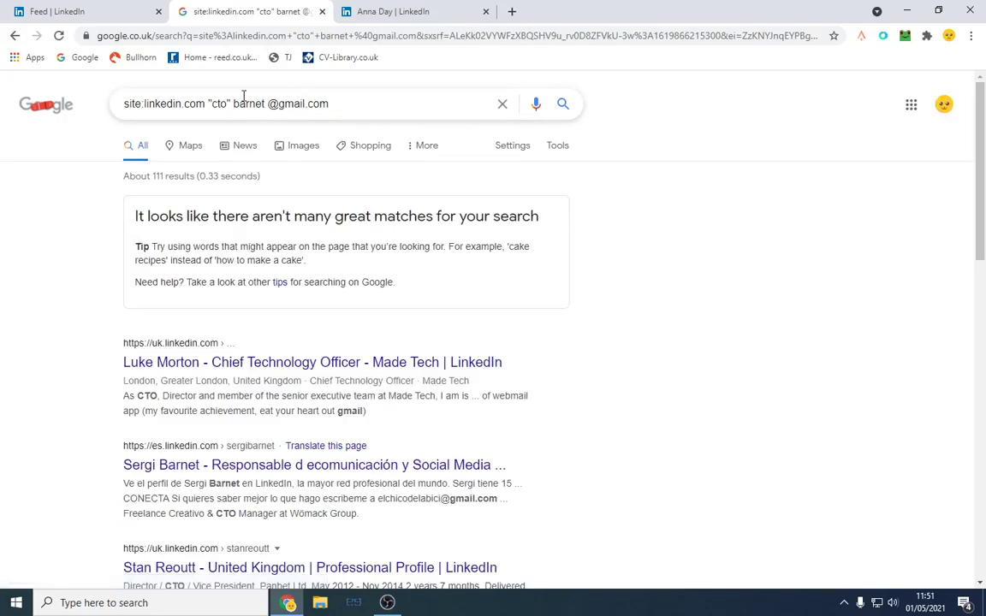
double_click(247, 104)
key("BackSpace")
key("Return")
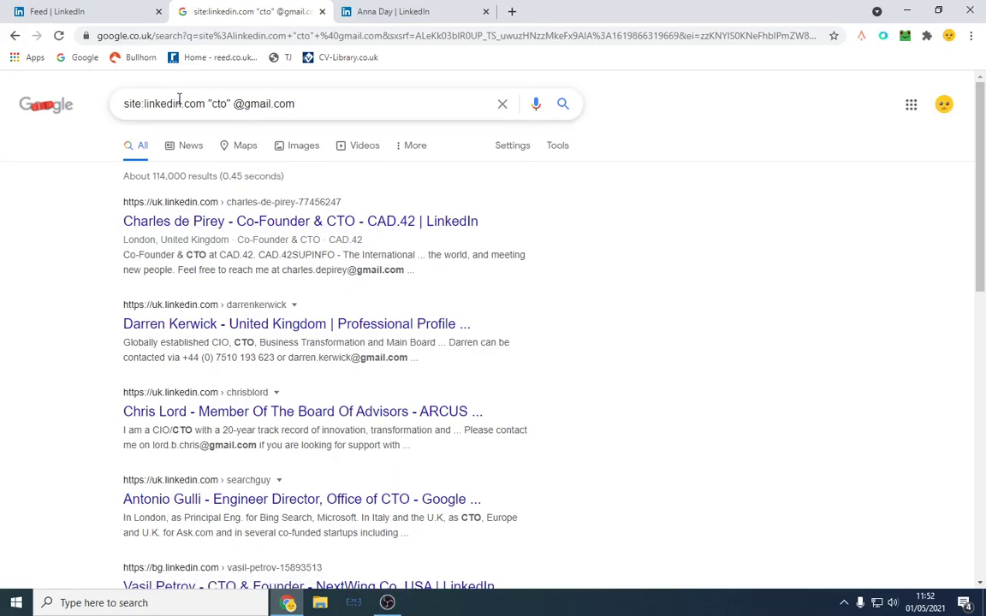
Add 'texas' after "cto" in the query, correcting the 'team' typo, and rerun the search.
left_click(230, 106)
type("team")
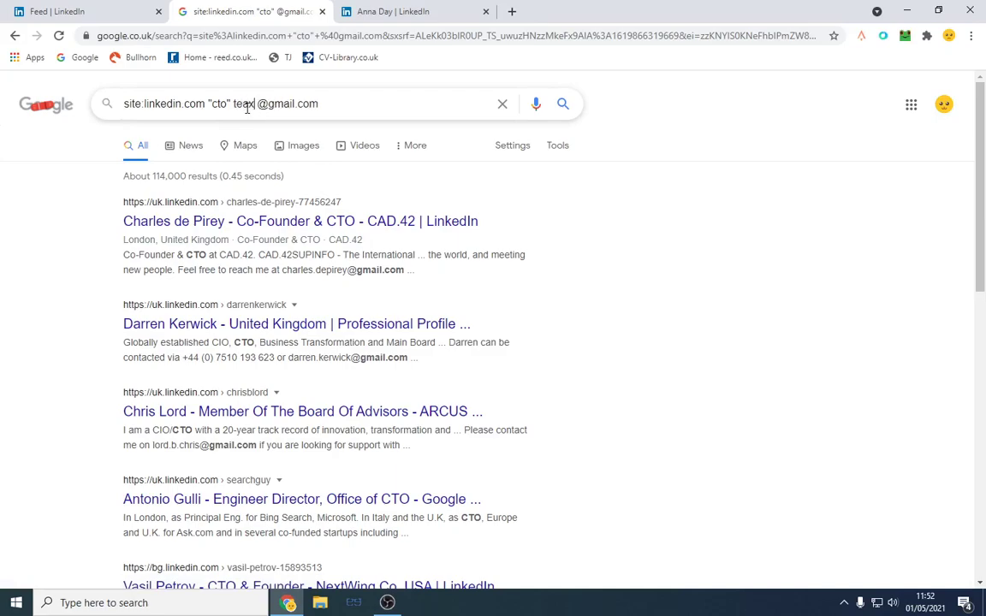
key("Return")
left_click(253, 105)
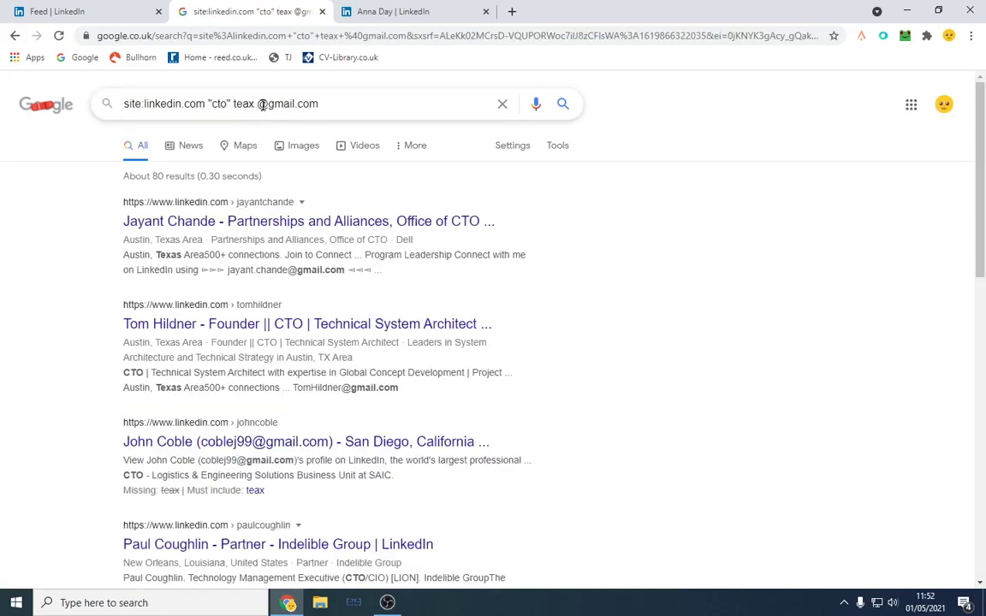
key("BackSpace")
key("BackSpace")
type("xas")
key("Return")
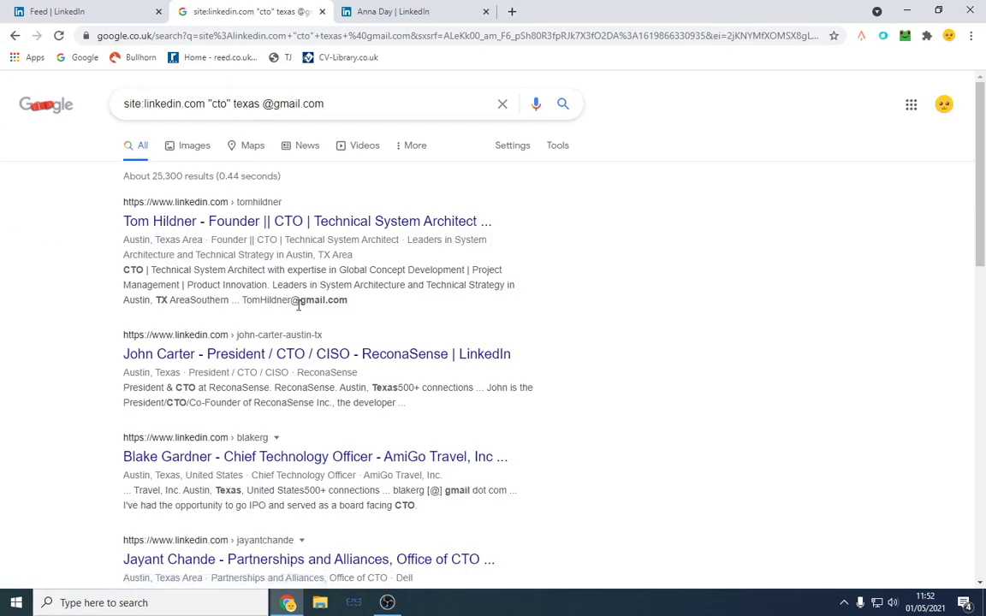
Highlight the Gmail addresses shown in the first Texas CTO result snippets.
scroll(339, 341, "down", 2)
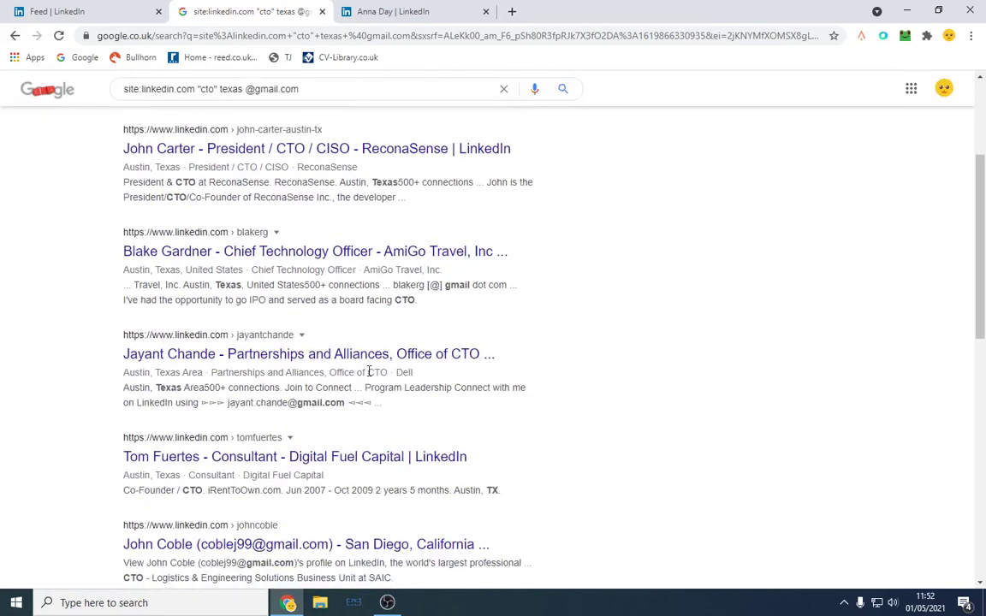
left_click_drag(401, 285, 428, 286)
left_click(483, 286)
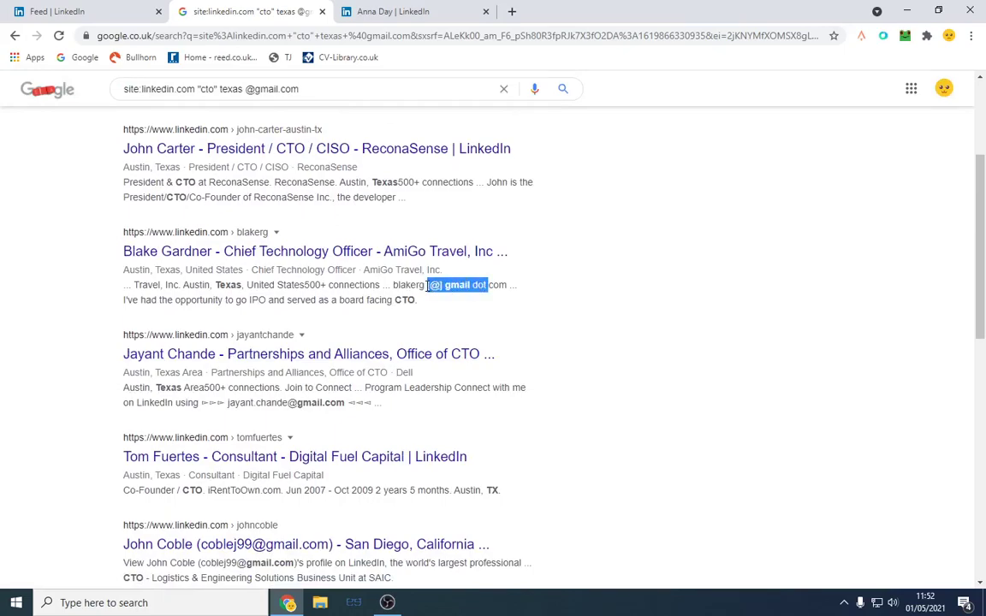
left_click(435, 285)
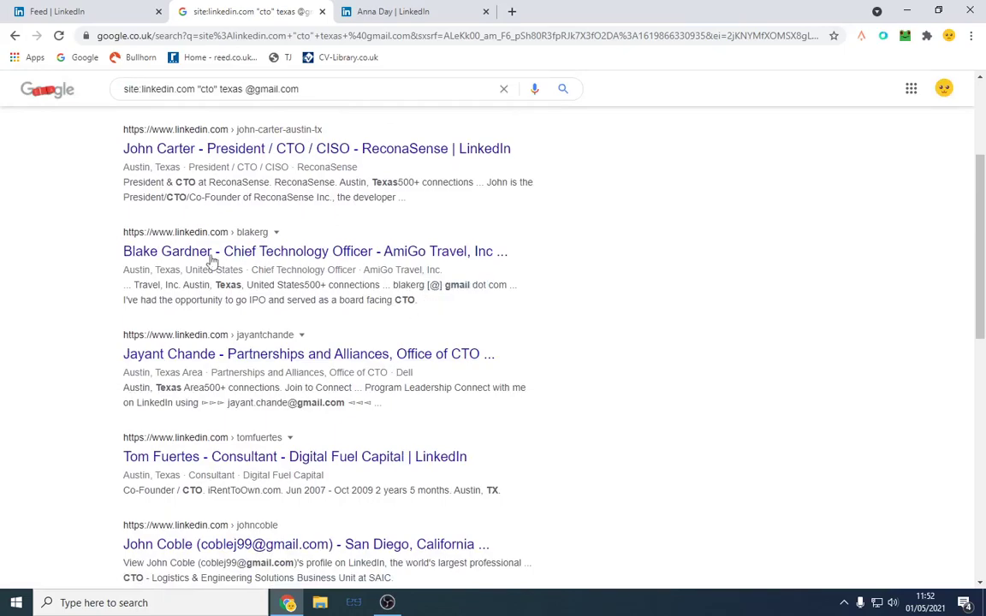
scroll(585, 315, "down", 1)
scroll(586, 315, "down", 2)
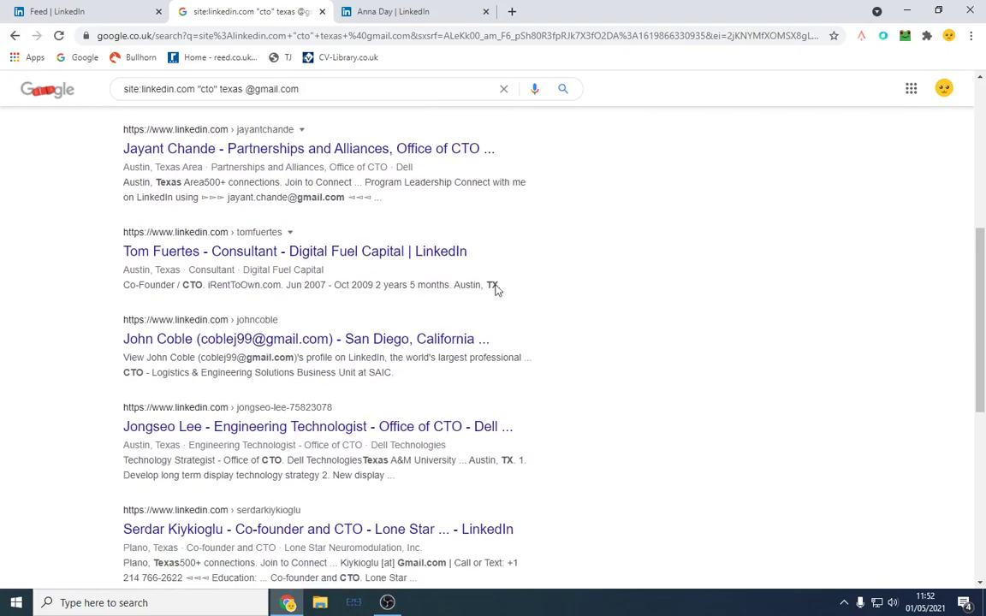
left_click_drag(246, 196, 364, 197)
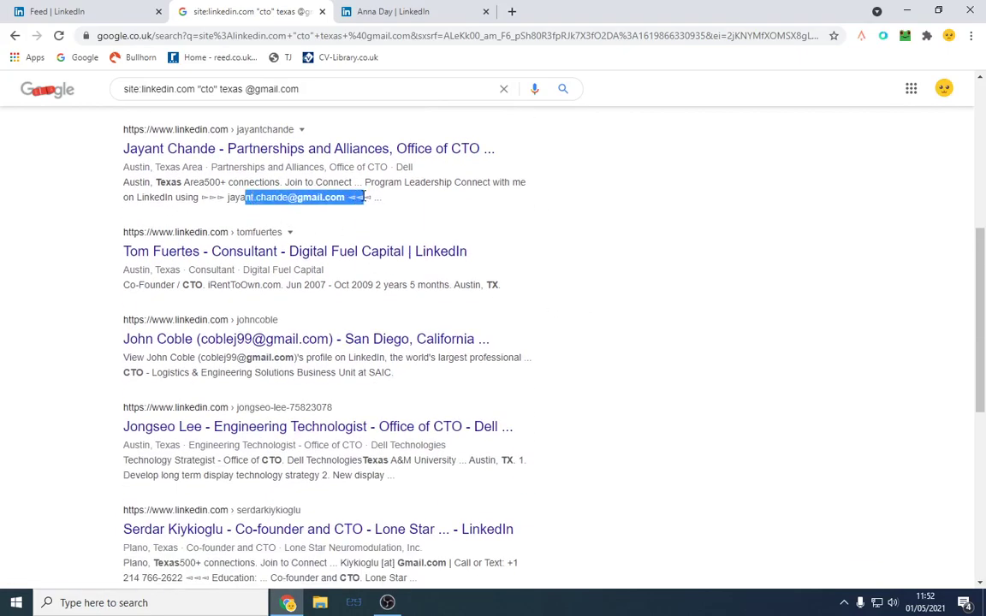
left_click(651, 202)
Scan further down the Texas CTO results and highlight another Gmail address.
scroll(629, 210, "down", 3)
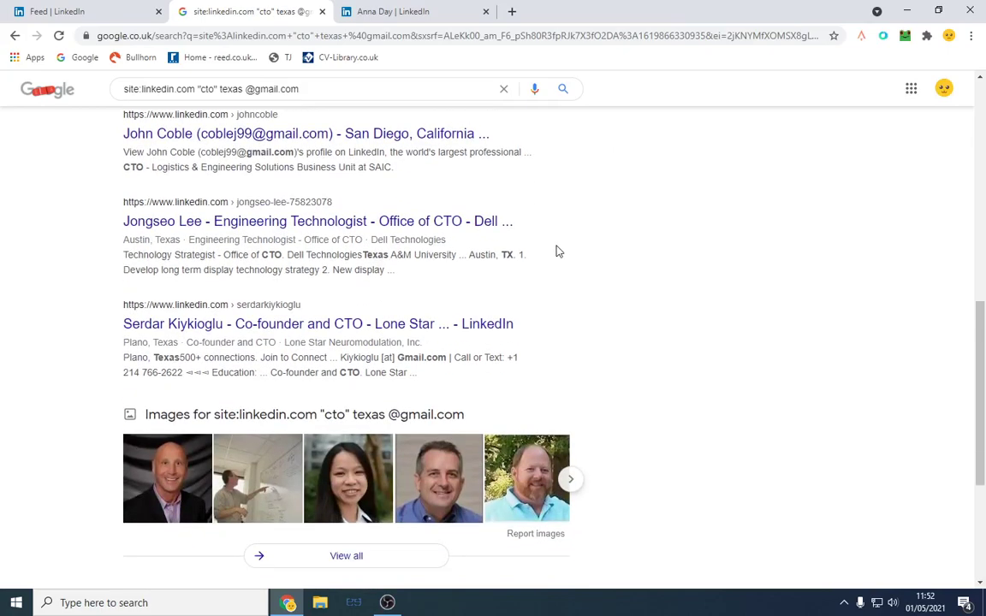
scroll(561, 257, "up", 7)
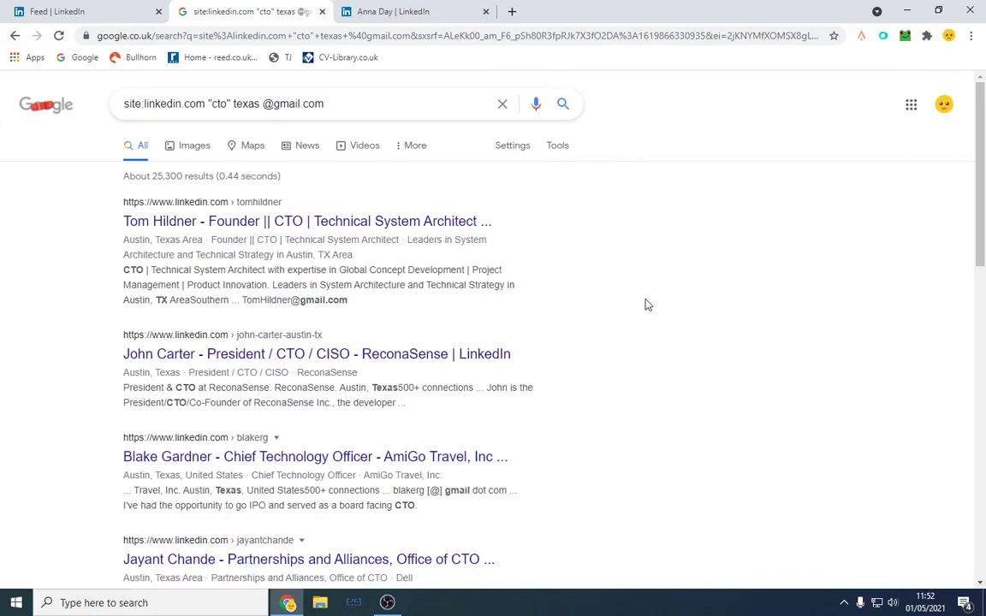
scroll(674, 337, "down", 10)
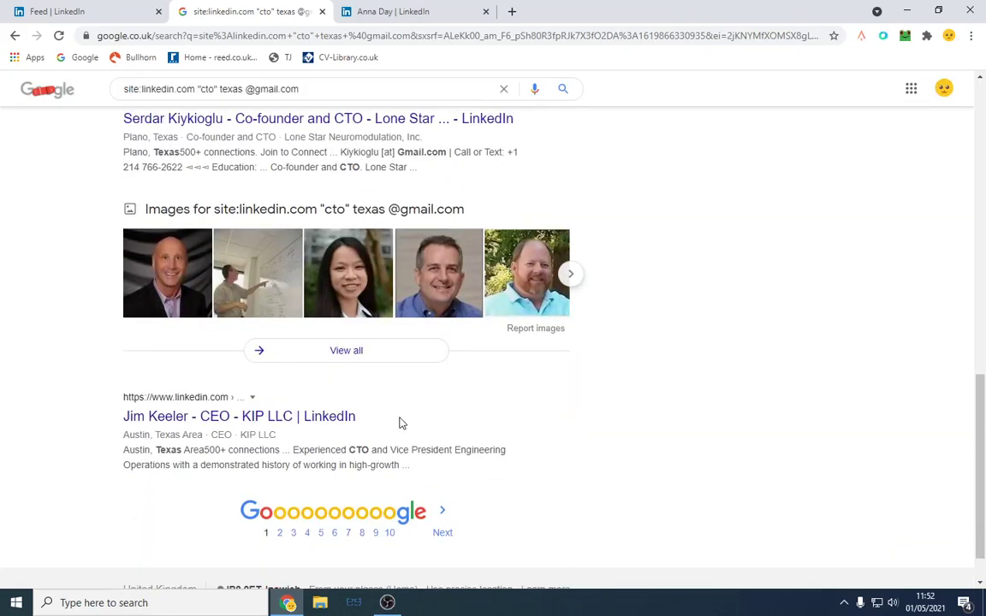
scroll(401, 423, "up", 10)
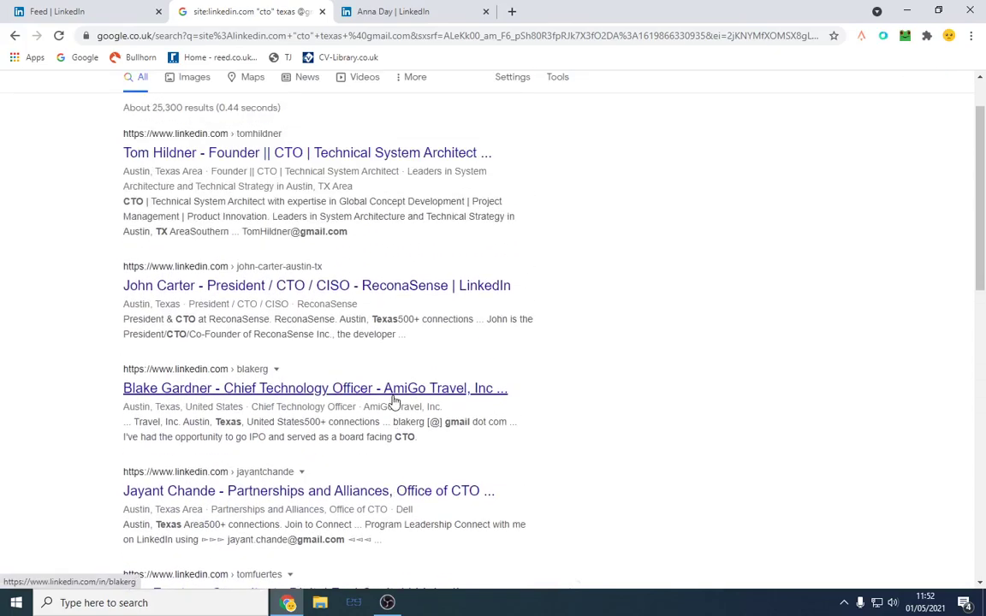
scroll(550, 363, "up", 1)
left_click_drag(347, 299, 241, 299)
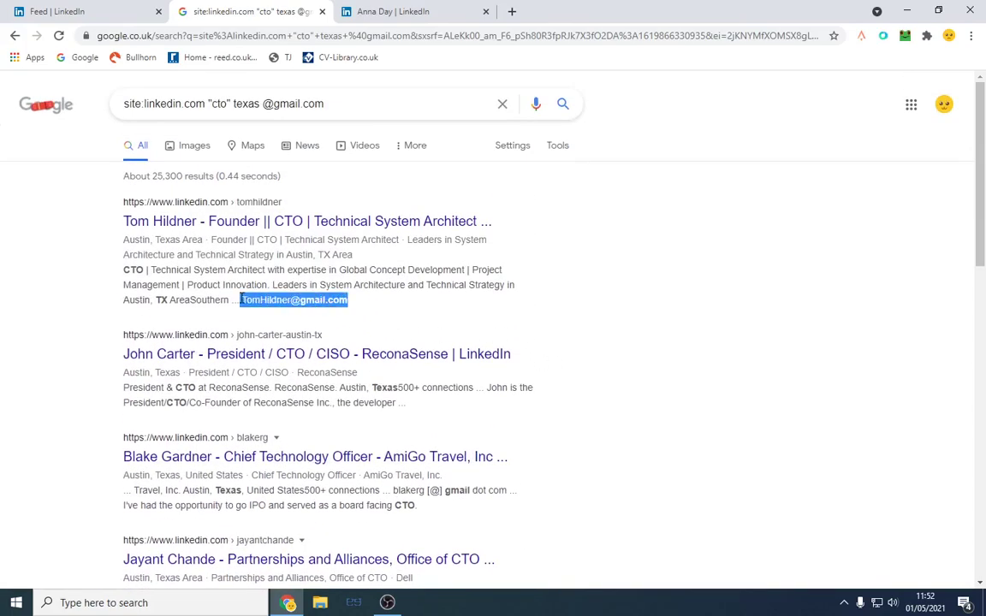
left_click(719, 289)
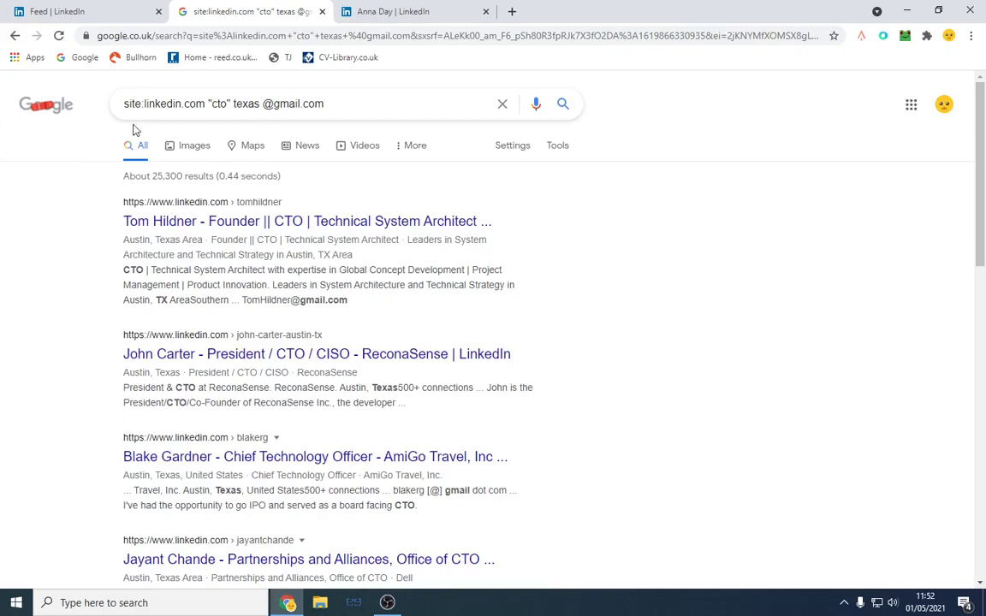
double_click(218, 104)
type("softwa")
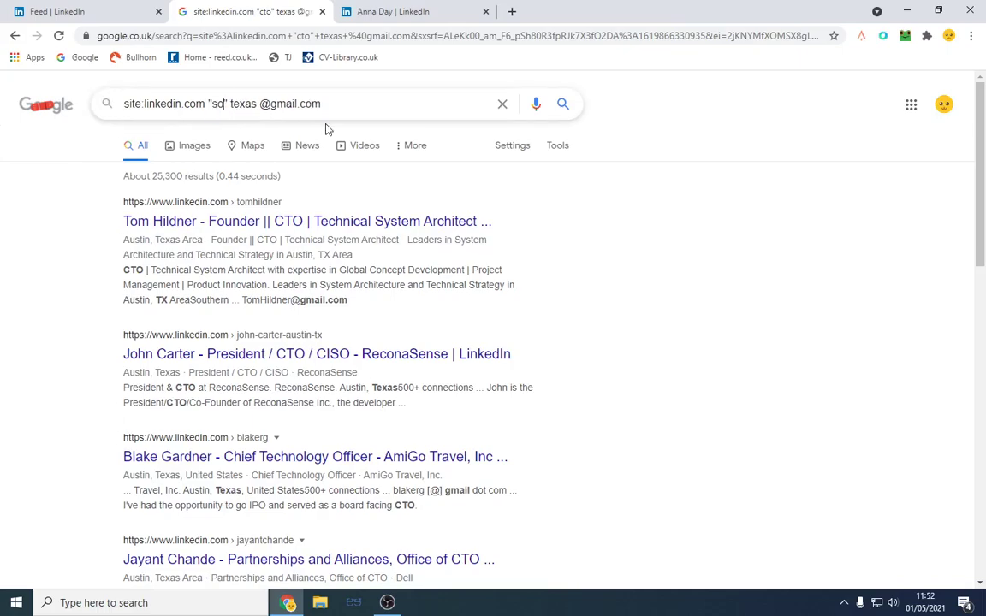
type("re eng")
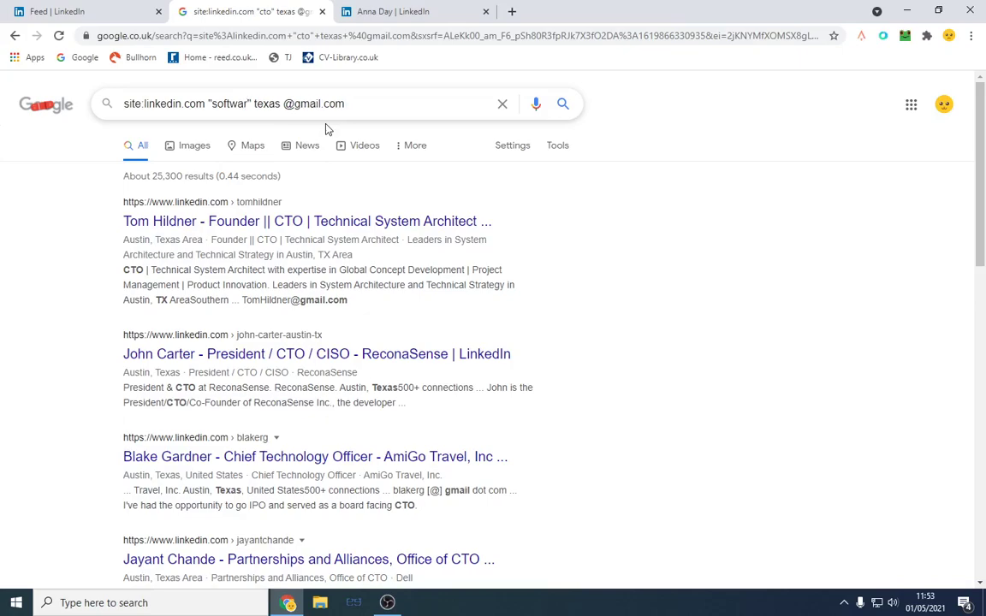
type("ineer")
key("Return")
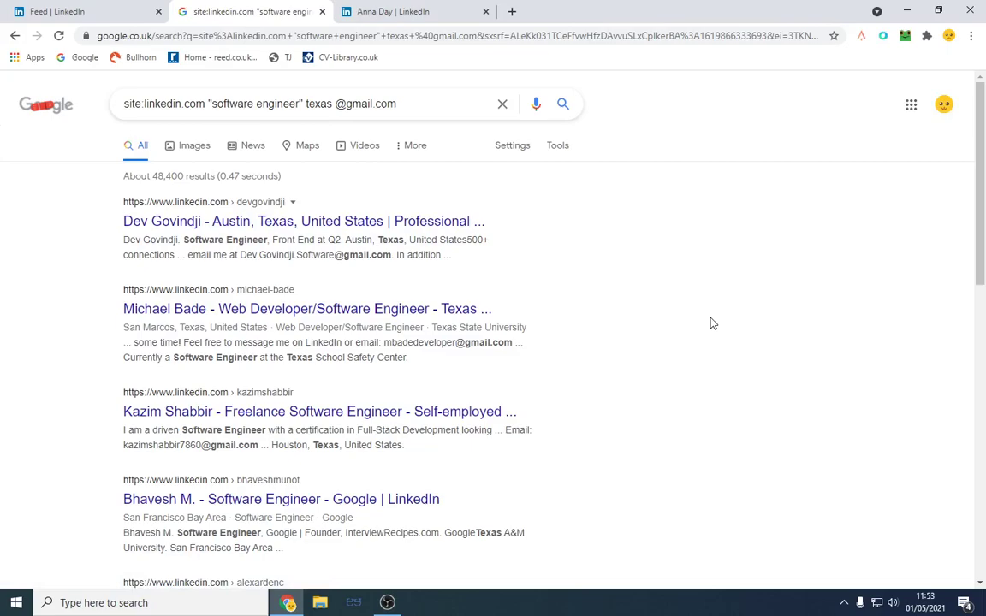
scroll(711, 323, "down", 3)
scroll(689, 307, "down", 5)
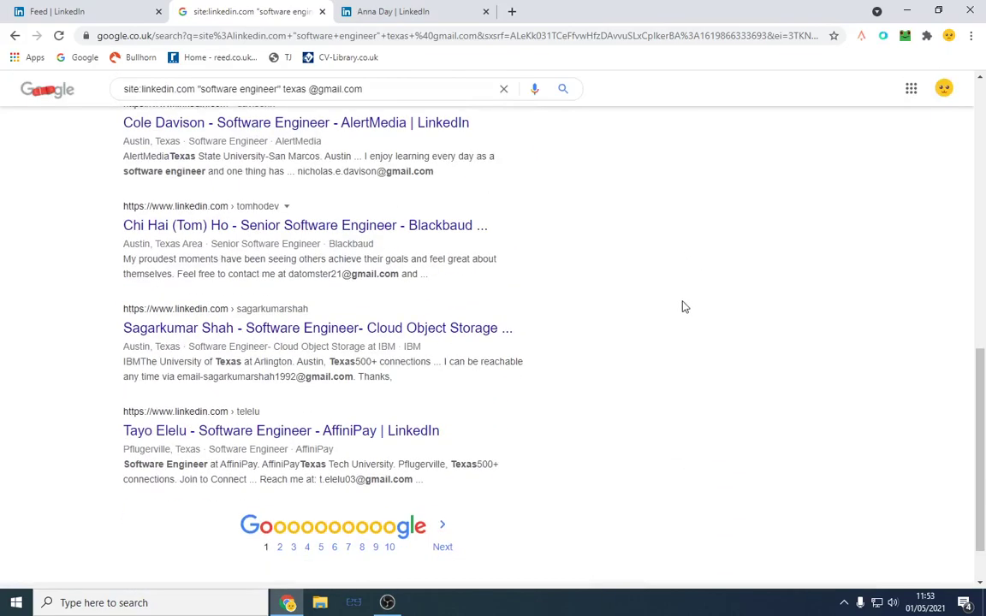
scroll(670, 259, "up", 8)
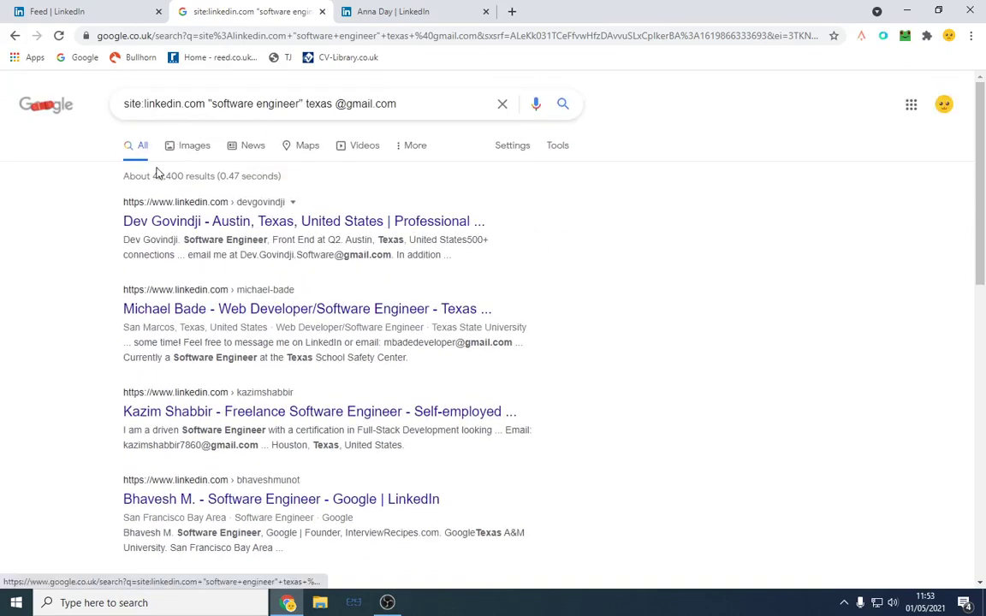
left_click_drag(154, 176, 277, 175)
left_click(670, 246)
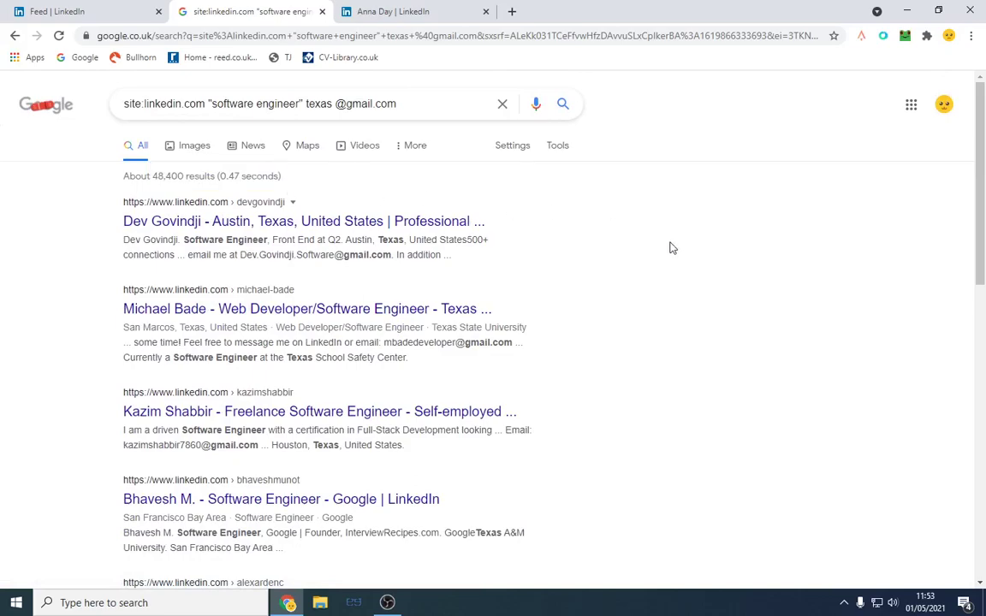